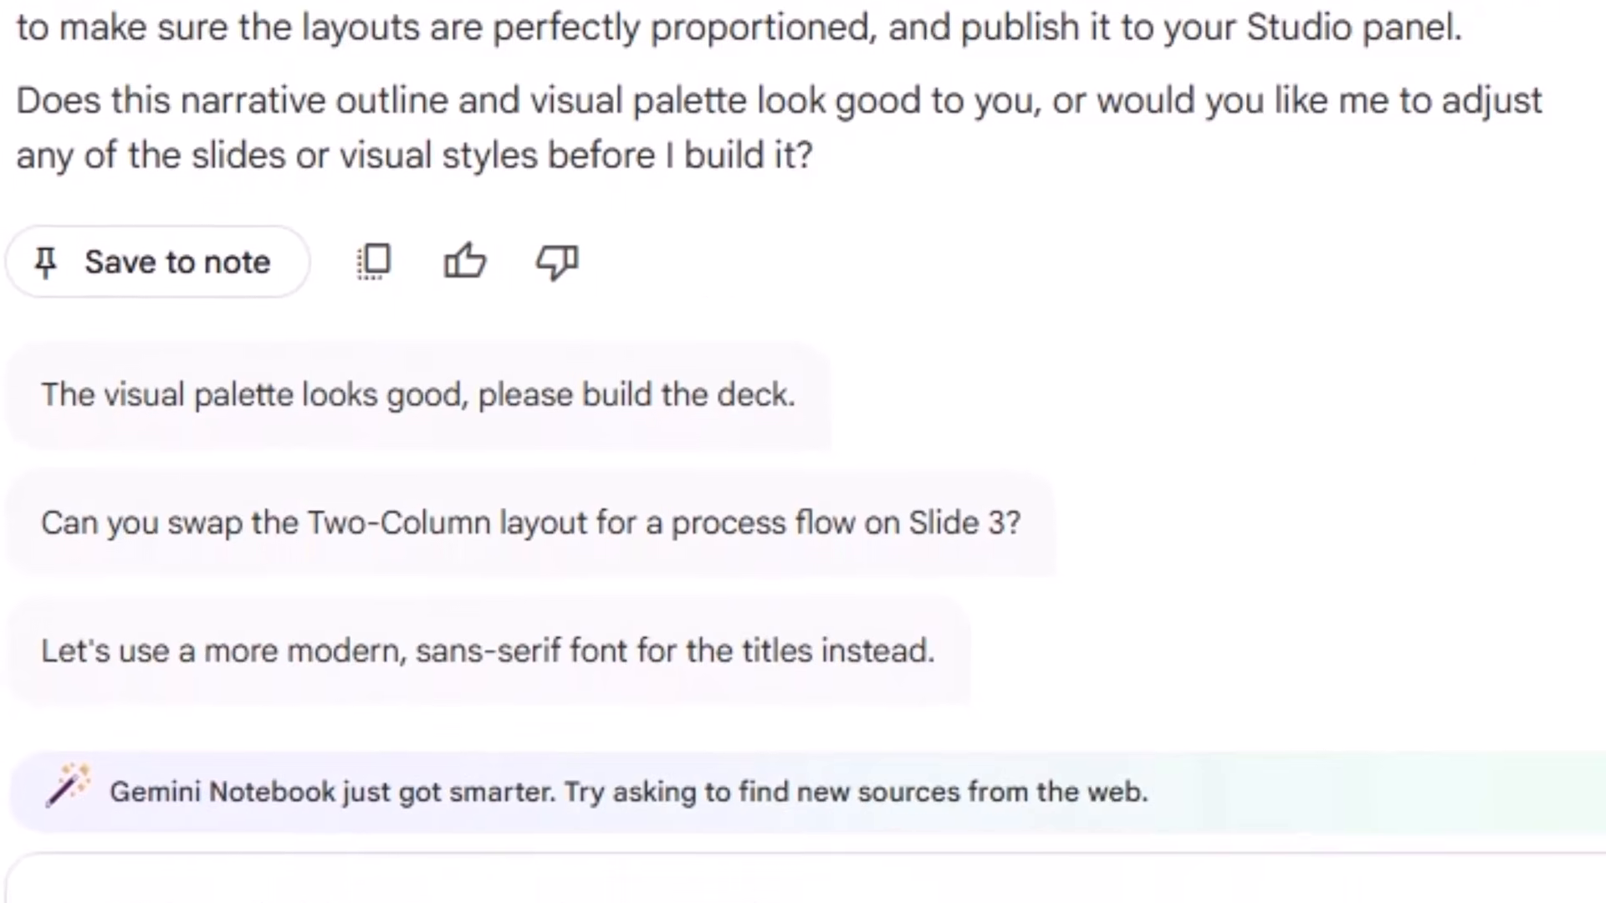
# Open the generated leadership_communication_ai.pptx in PowerPoint and enable editing of the file
pyautogui.click(1593, 845)
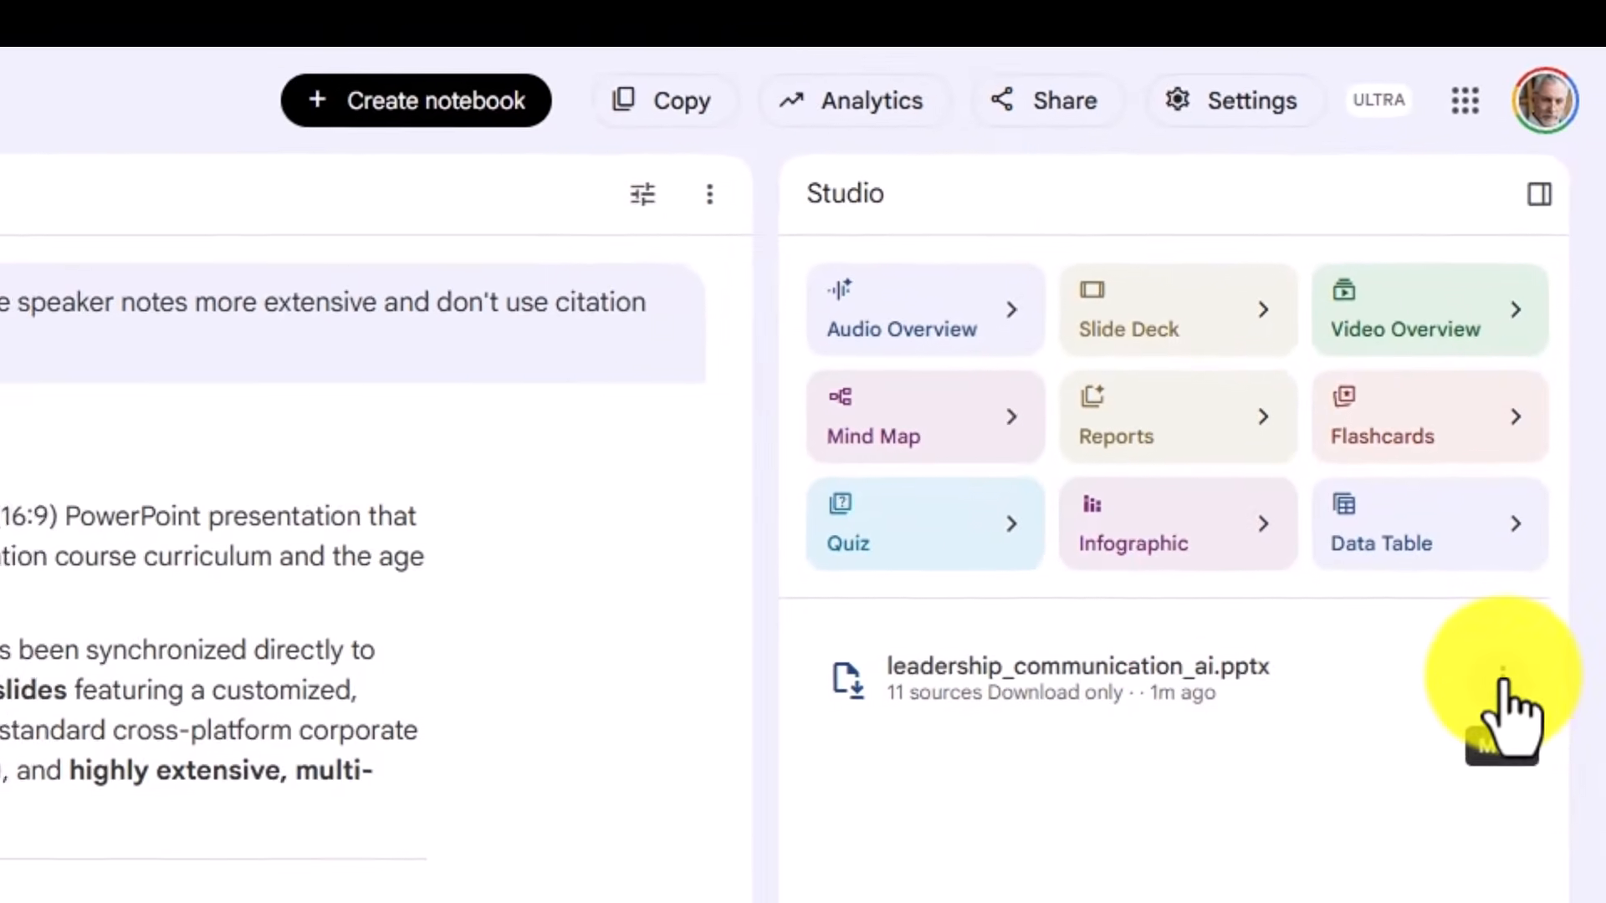
pyautogui.click(1502, 700)
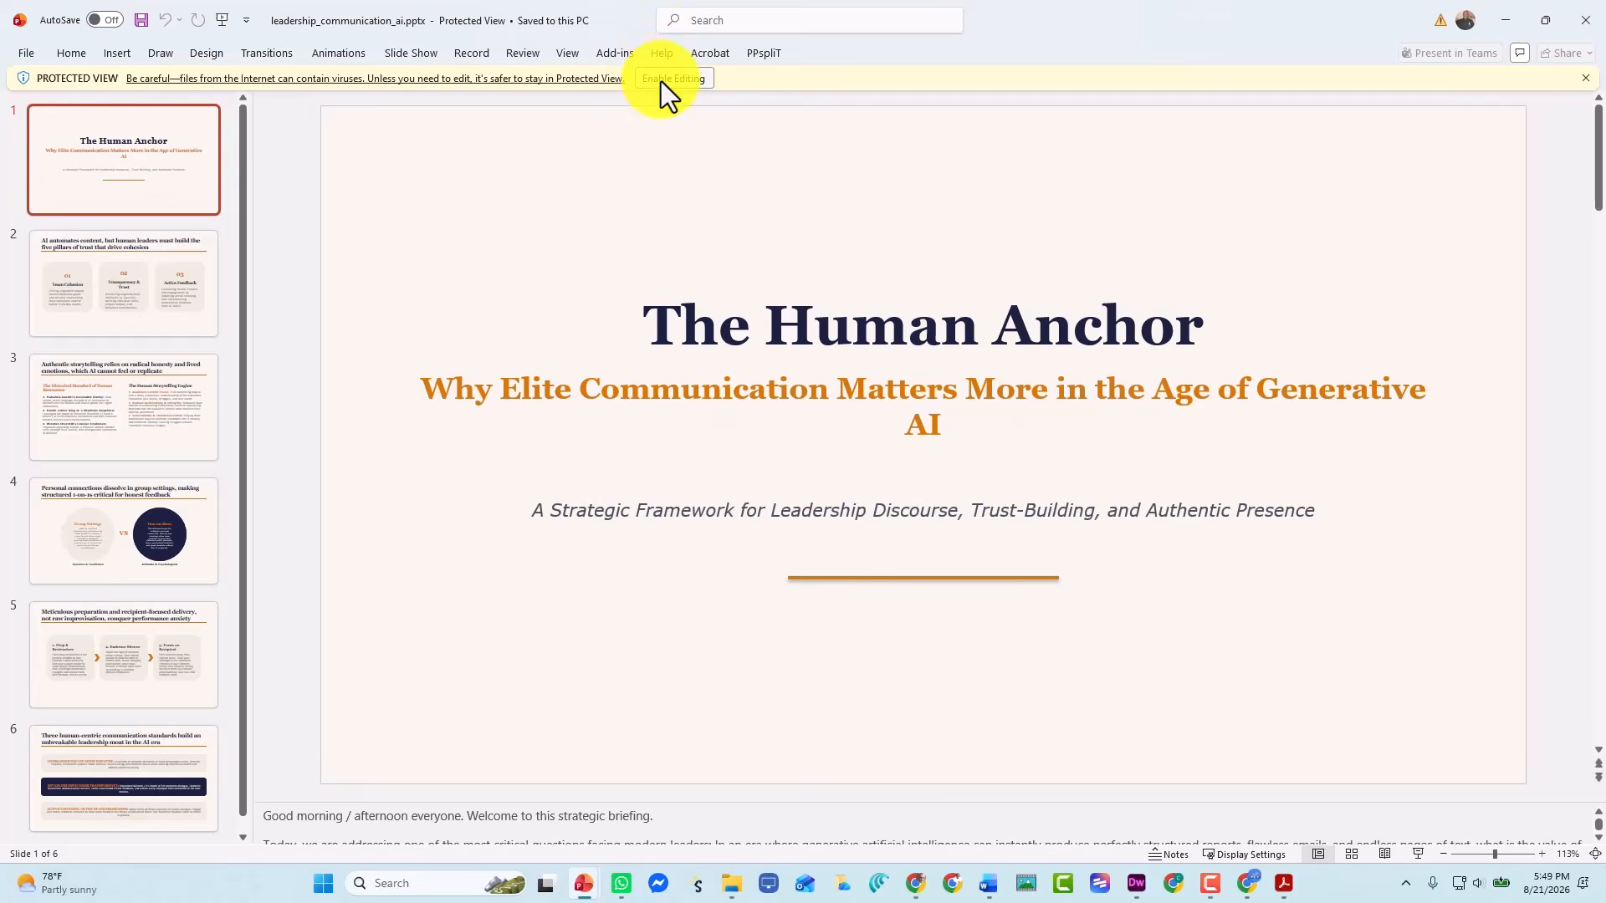
pyautogui.click(660, 80)
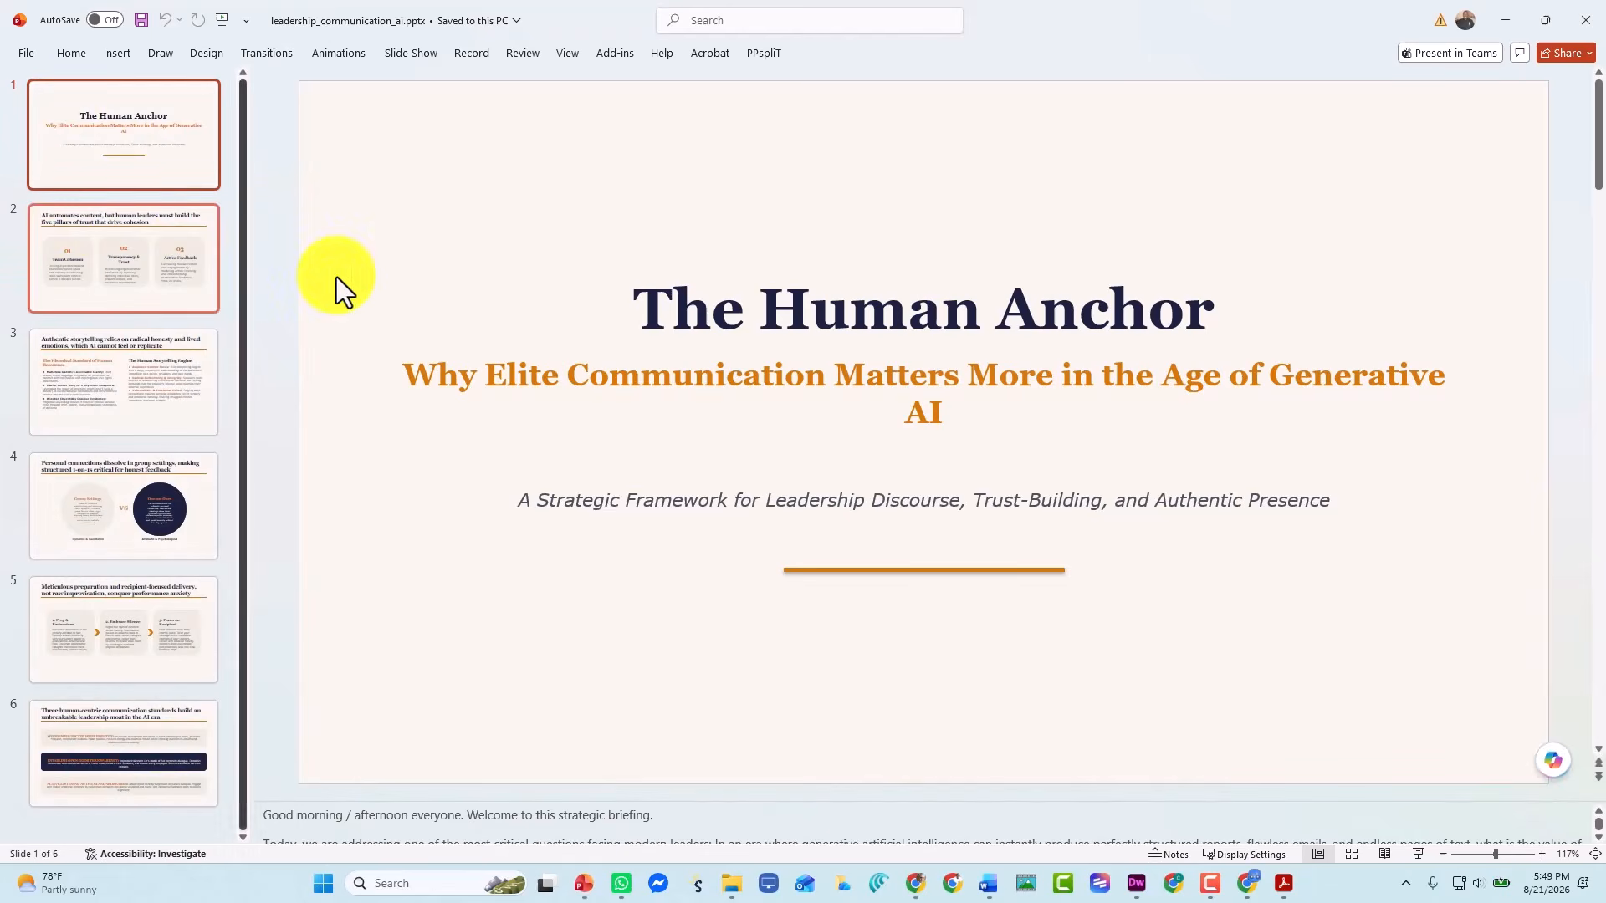
# Look through slides 2 and 3 and enlarge the speaker notes area under slide 3 to read the notes
pyautogui.click(694, 314)
pyautogui.click(152, 303)
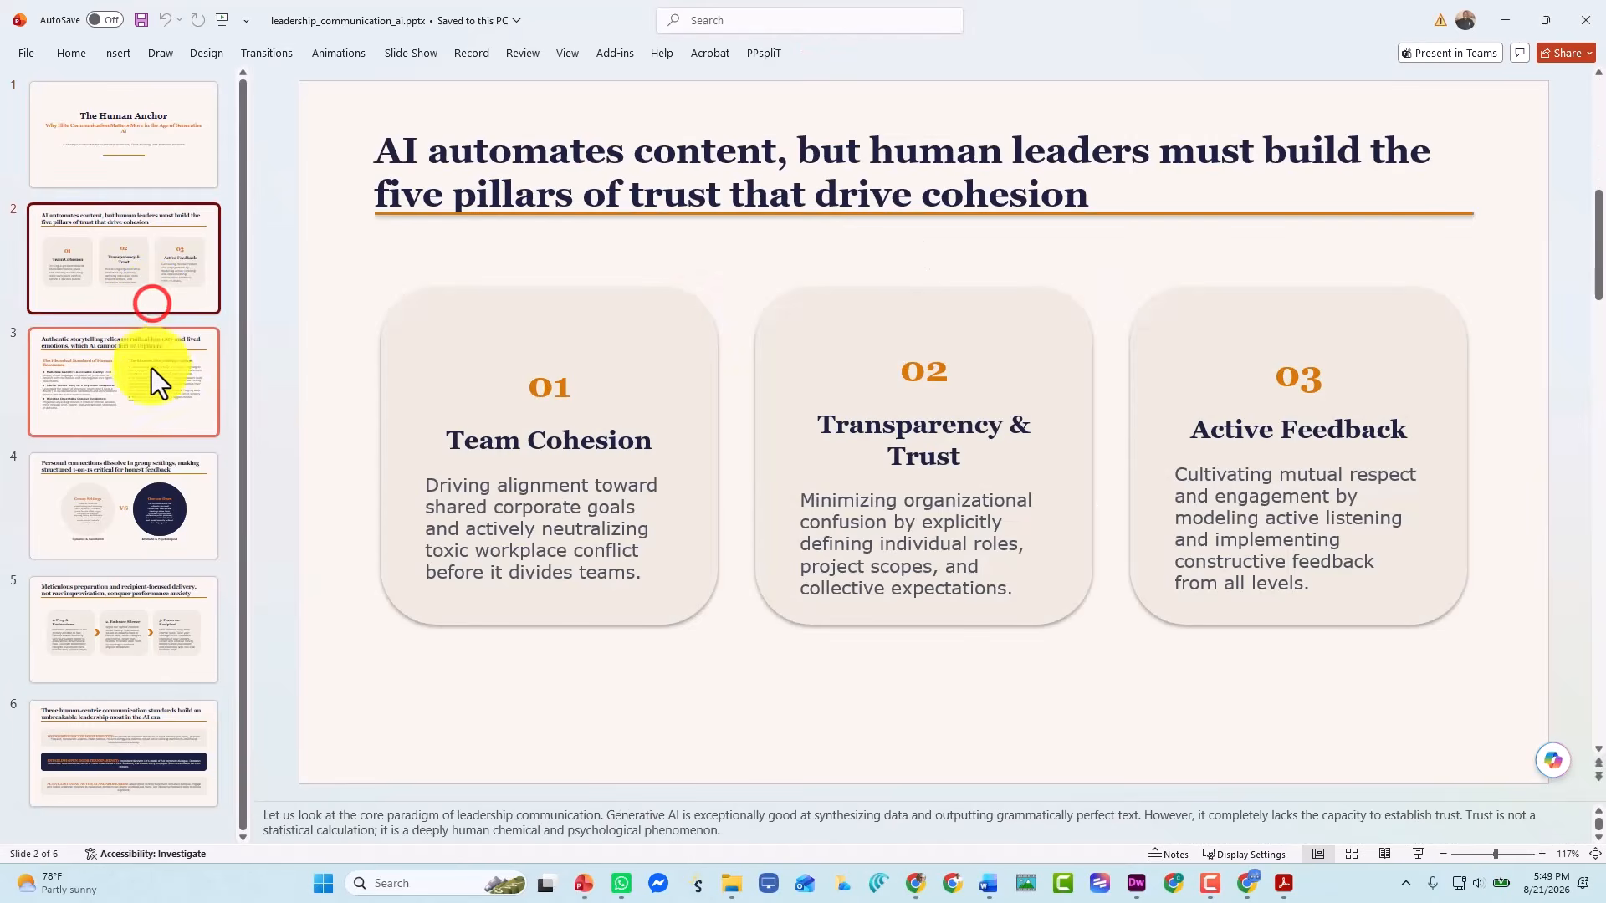
pyautogui.click(150, 380)
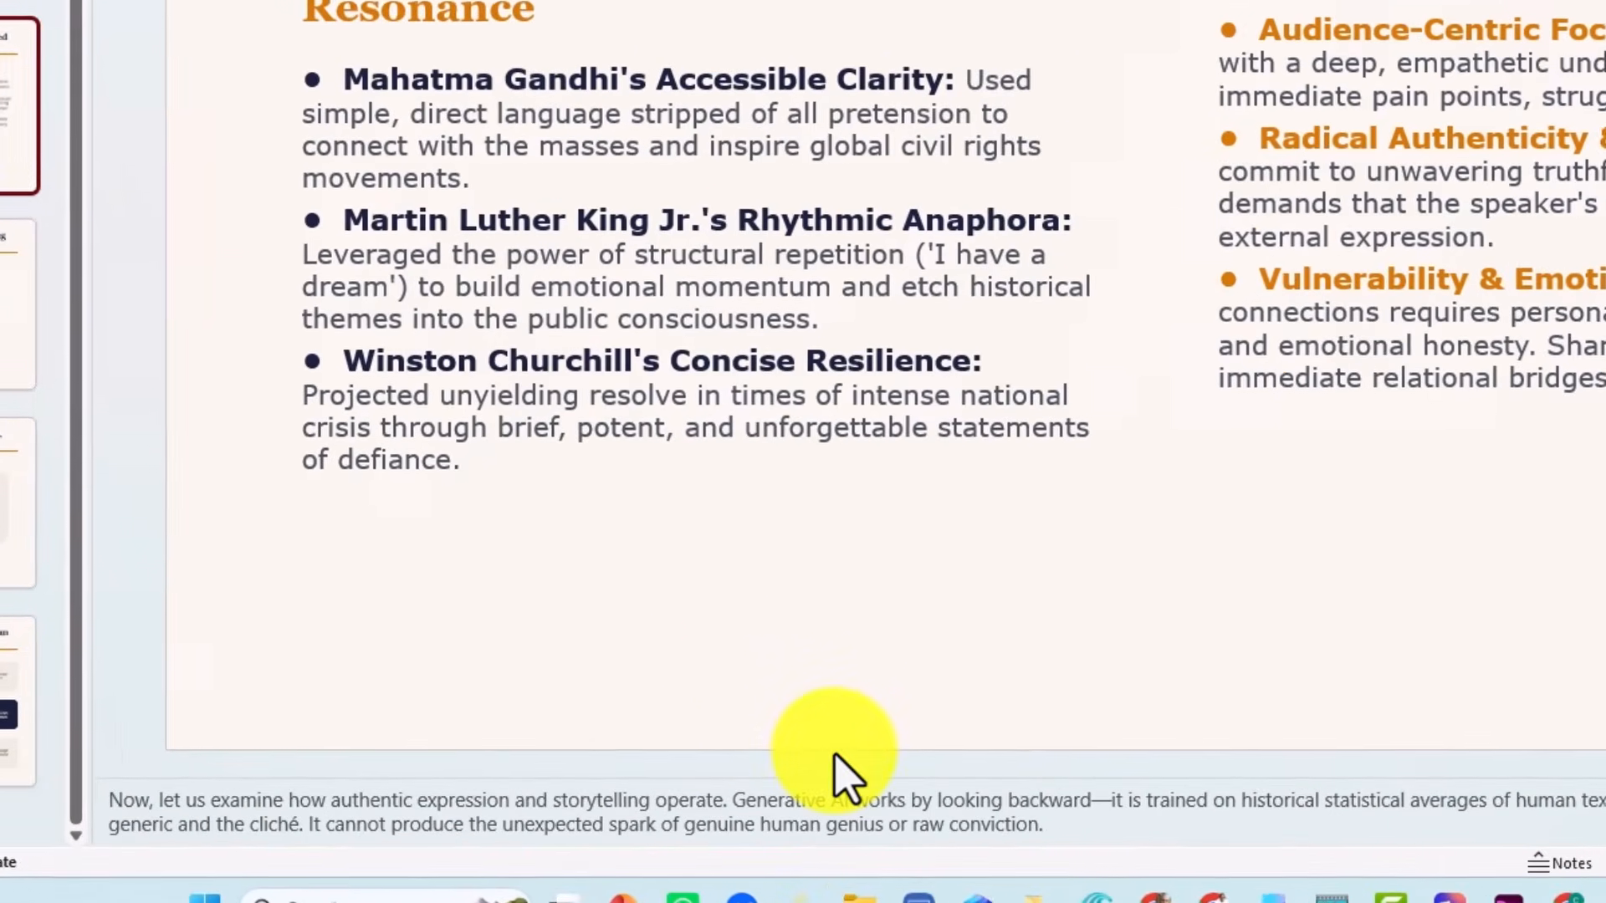
pyautogui.click(706, 796)
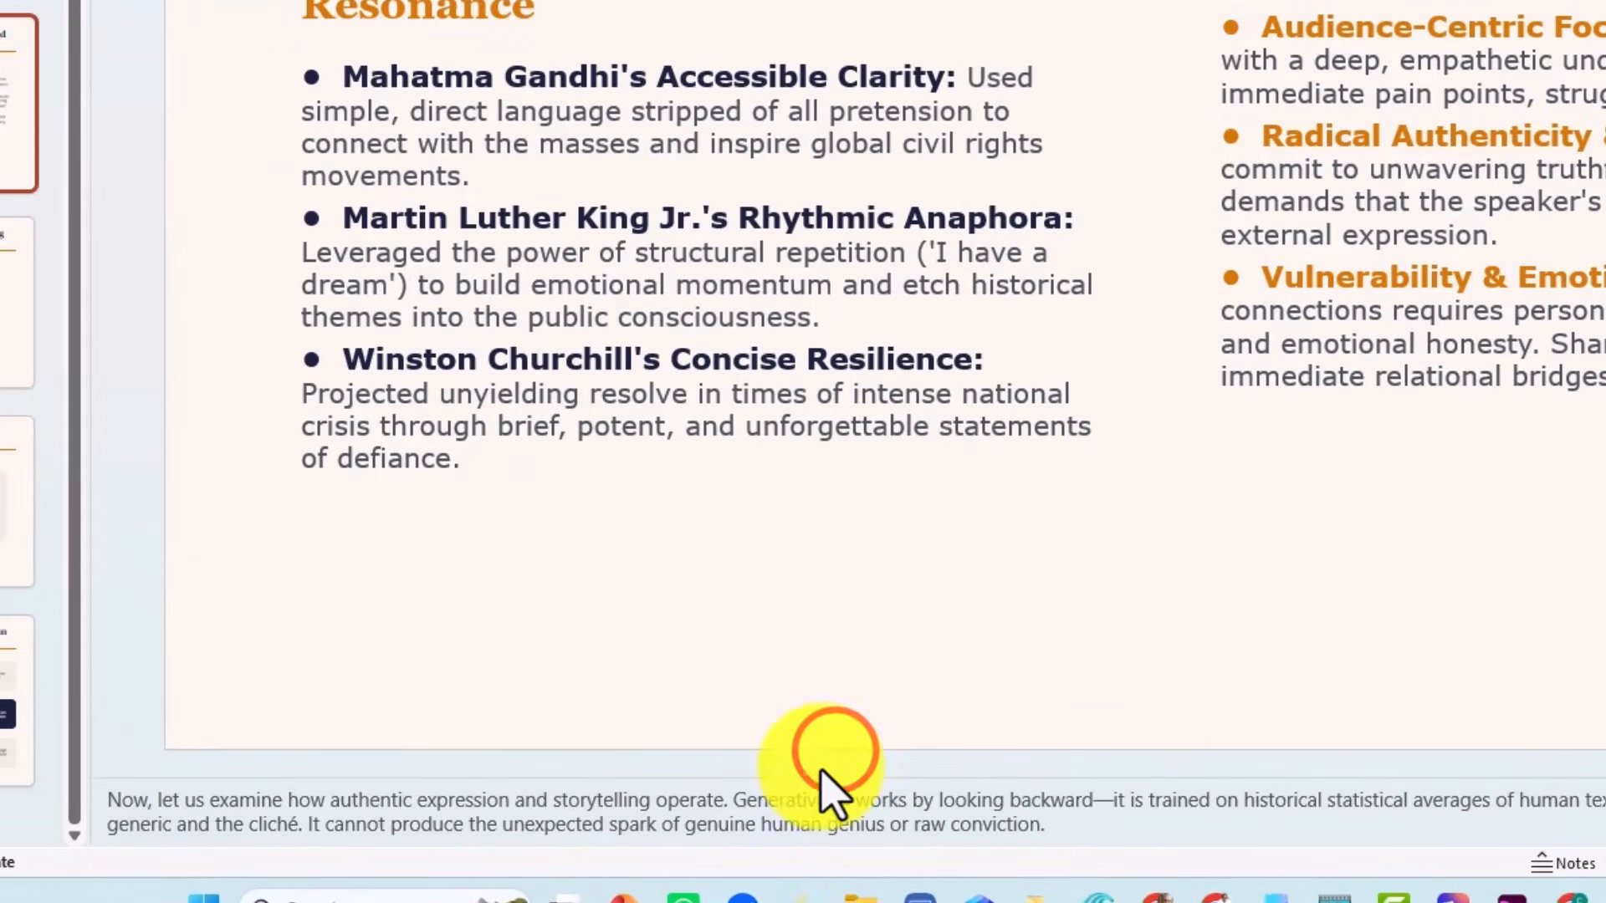
pyautogui.moveTo(823, 766); pyautogui.dragTo(832, 422)
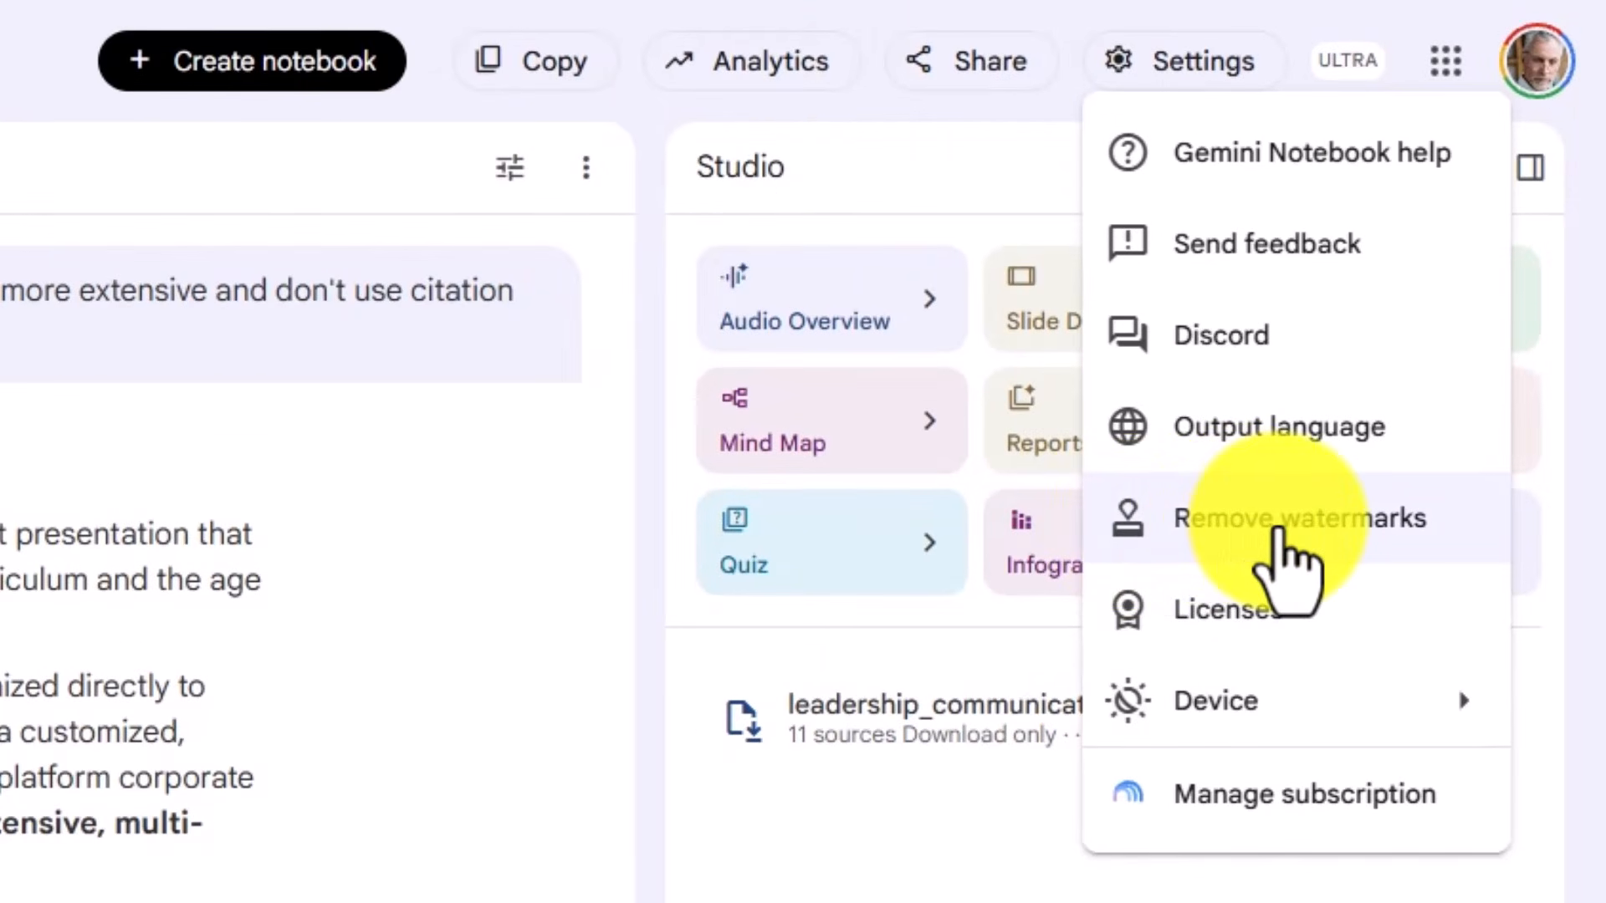
# Choose watermark removal, and generate a long, detailed English slide deck on the sources' relevance in the generative AI age, with extensive, citation-free speaker notes
pyautogui.click(1277, 529)
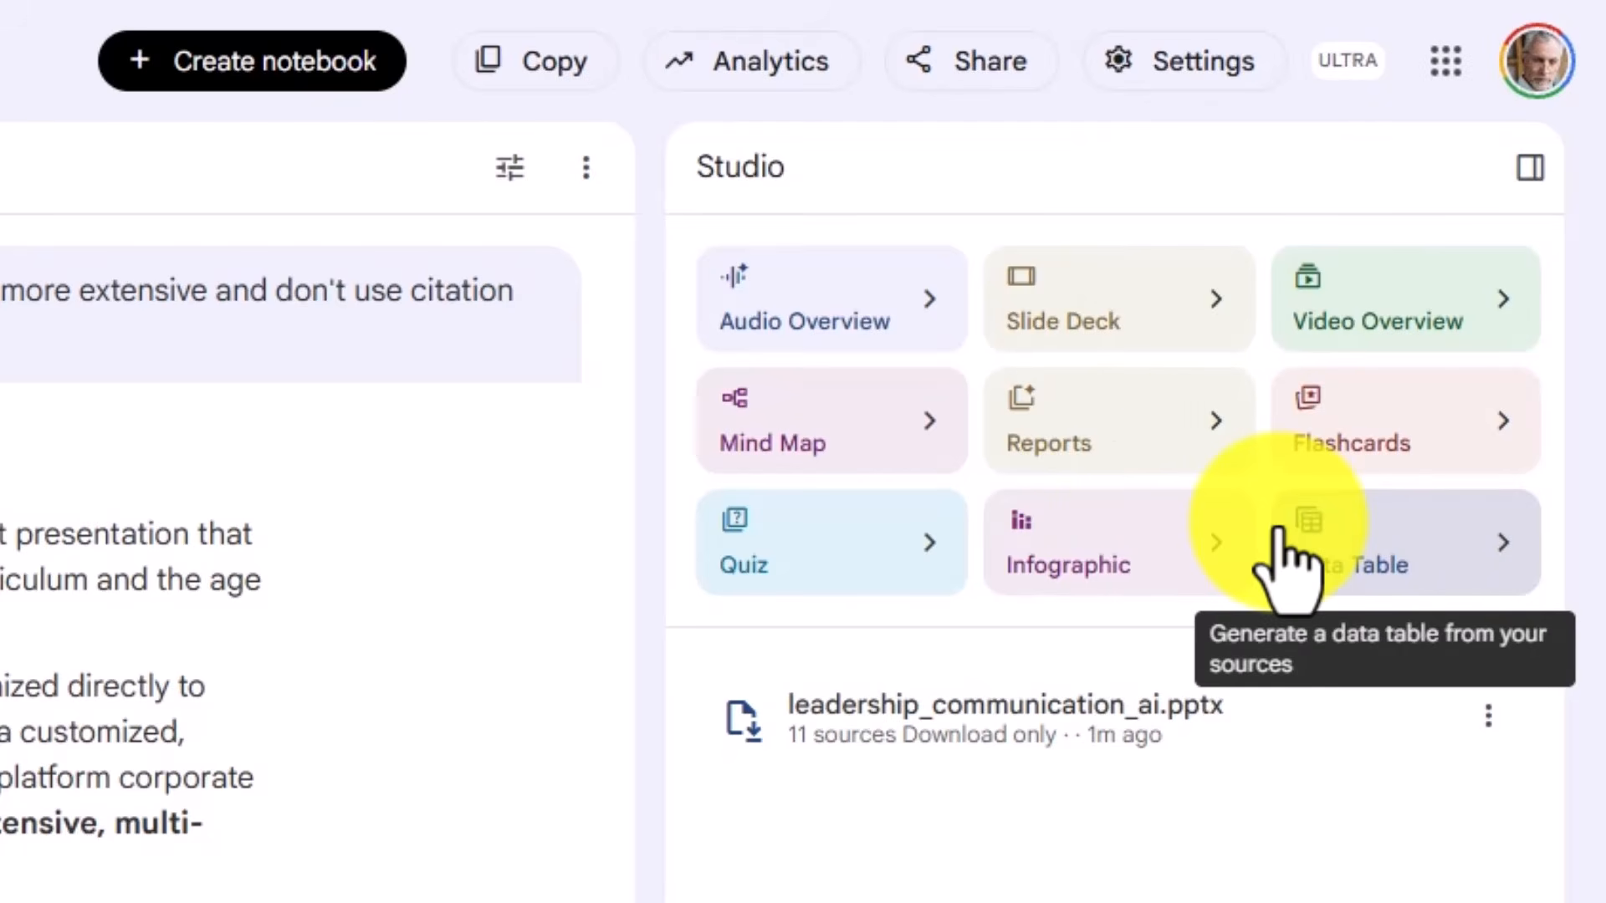
pyautogui.click(1210, 326)
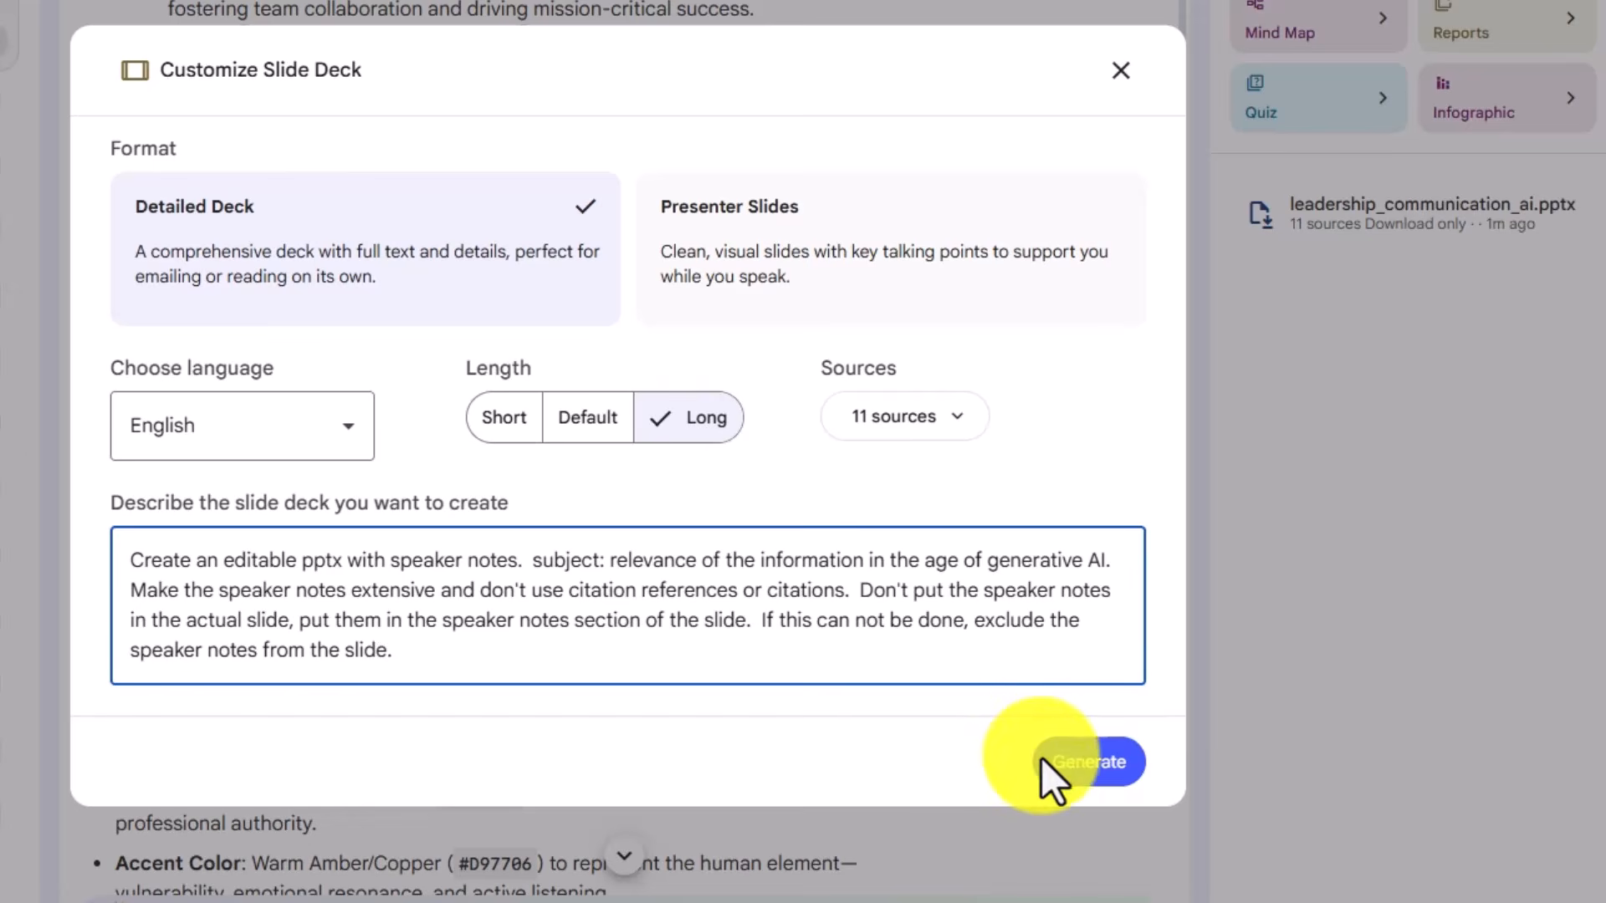
pyautogui.click(1087, 763)
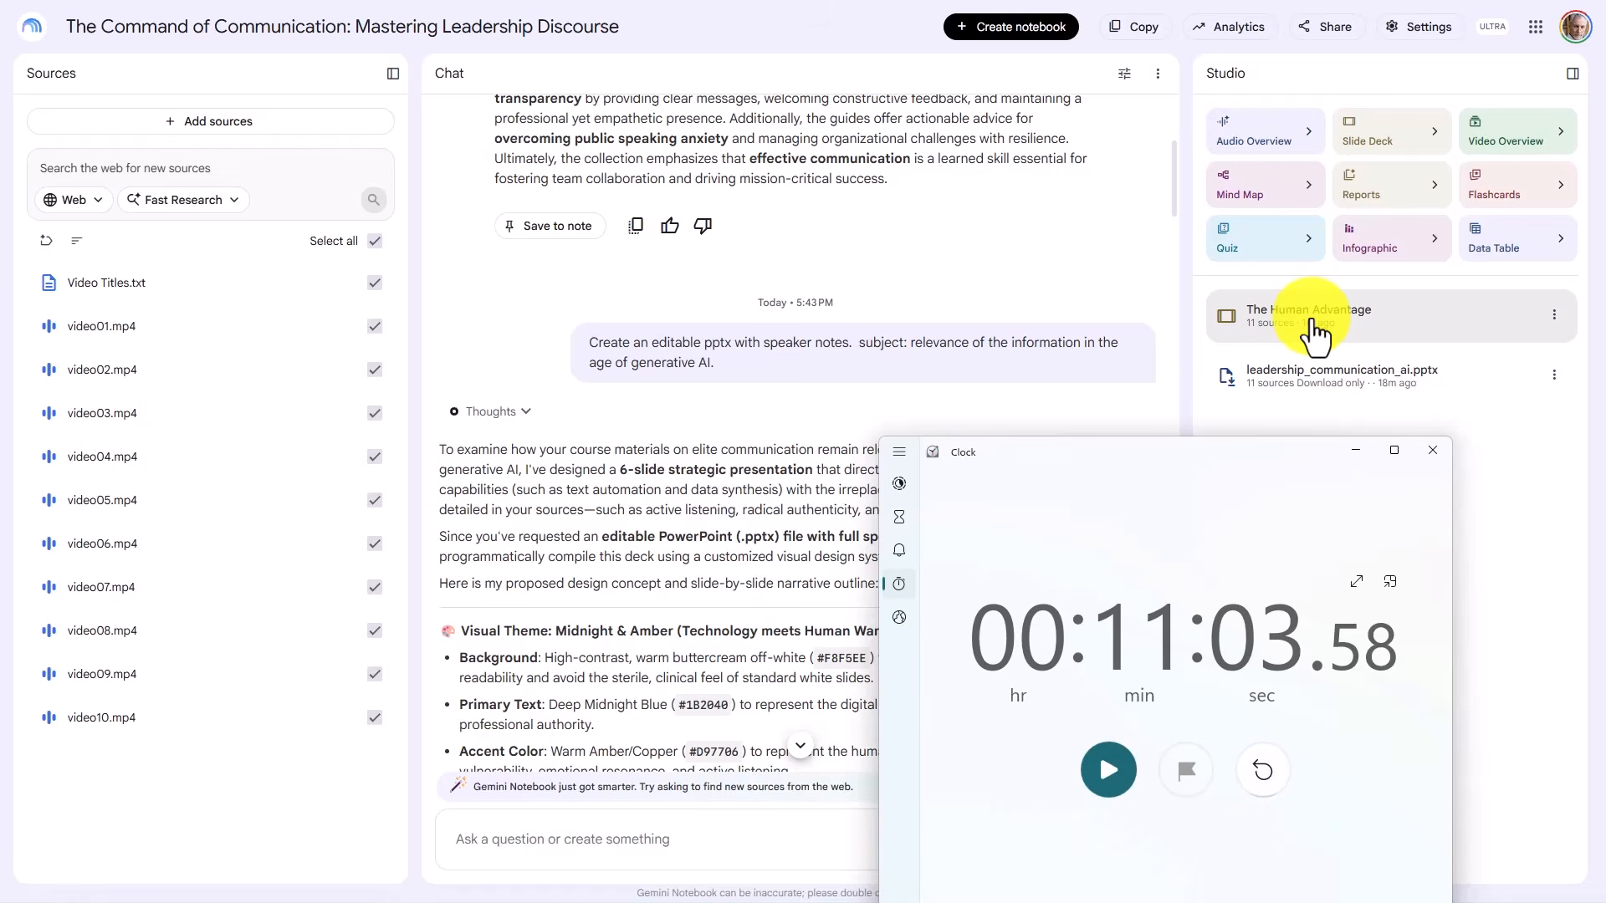
# View the generated deck "The Human Advantage" and download it as a PowerPoint (.pptx) file
pyautogui.click(1314, 336)
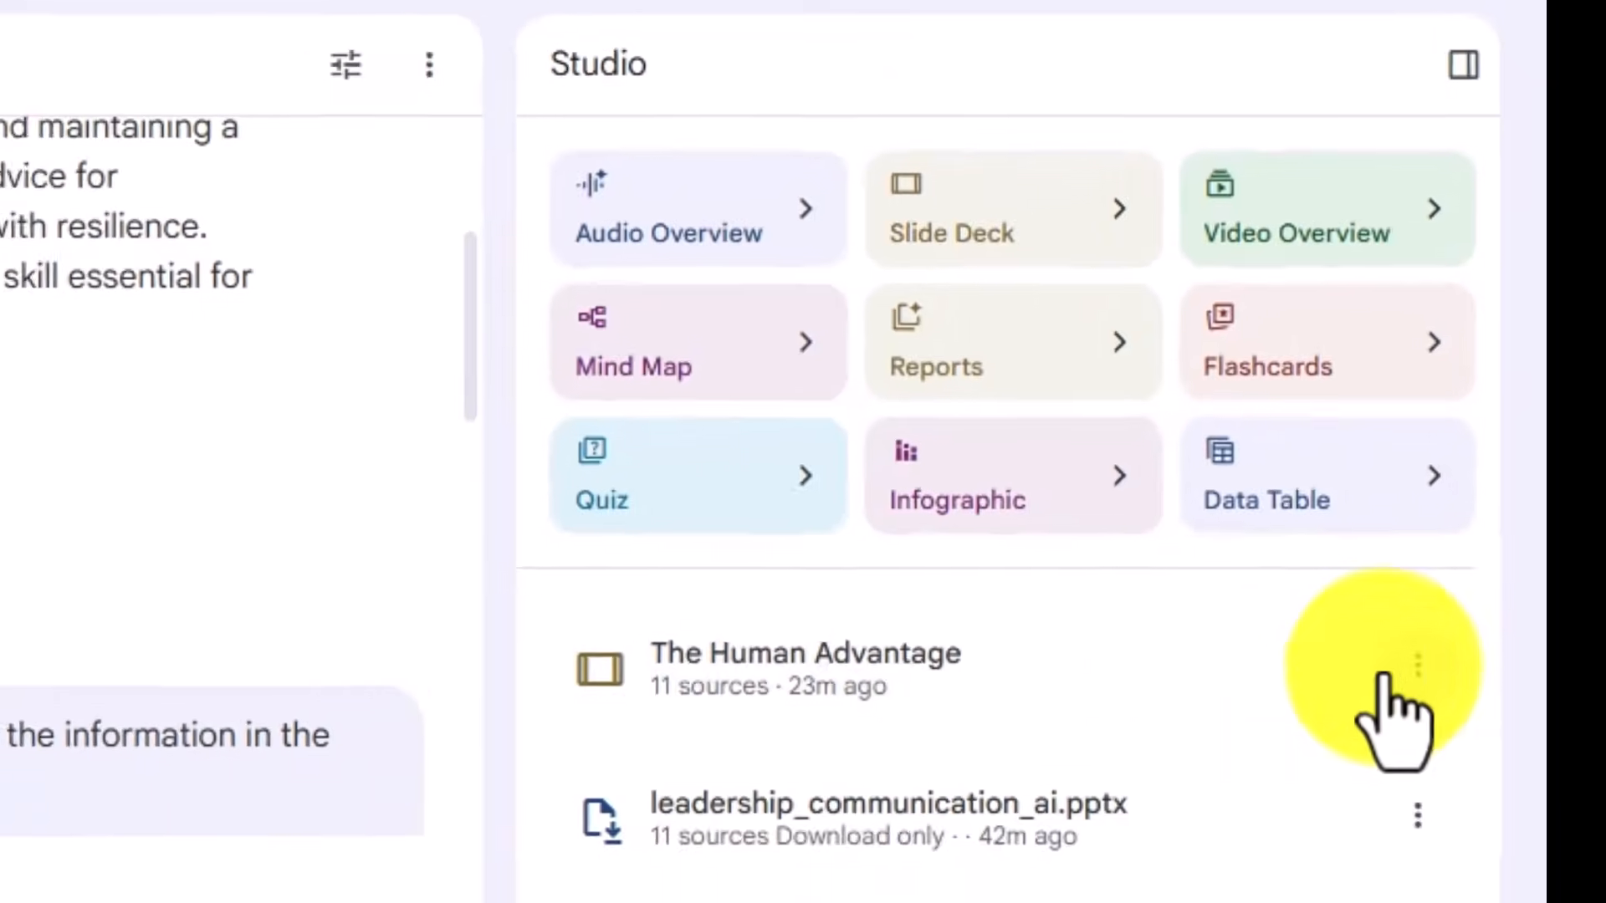
pyautogui.click(1398, 729)
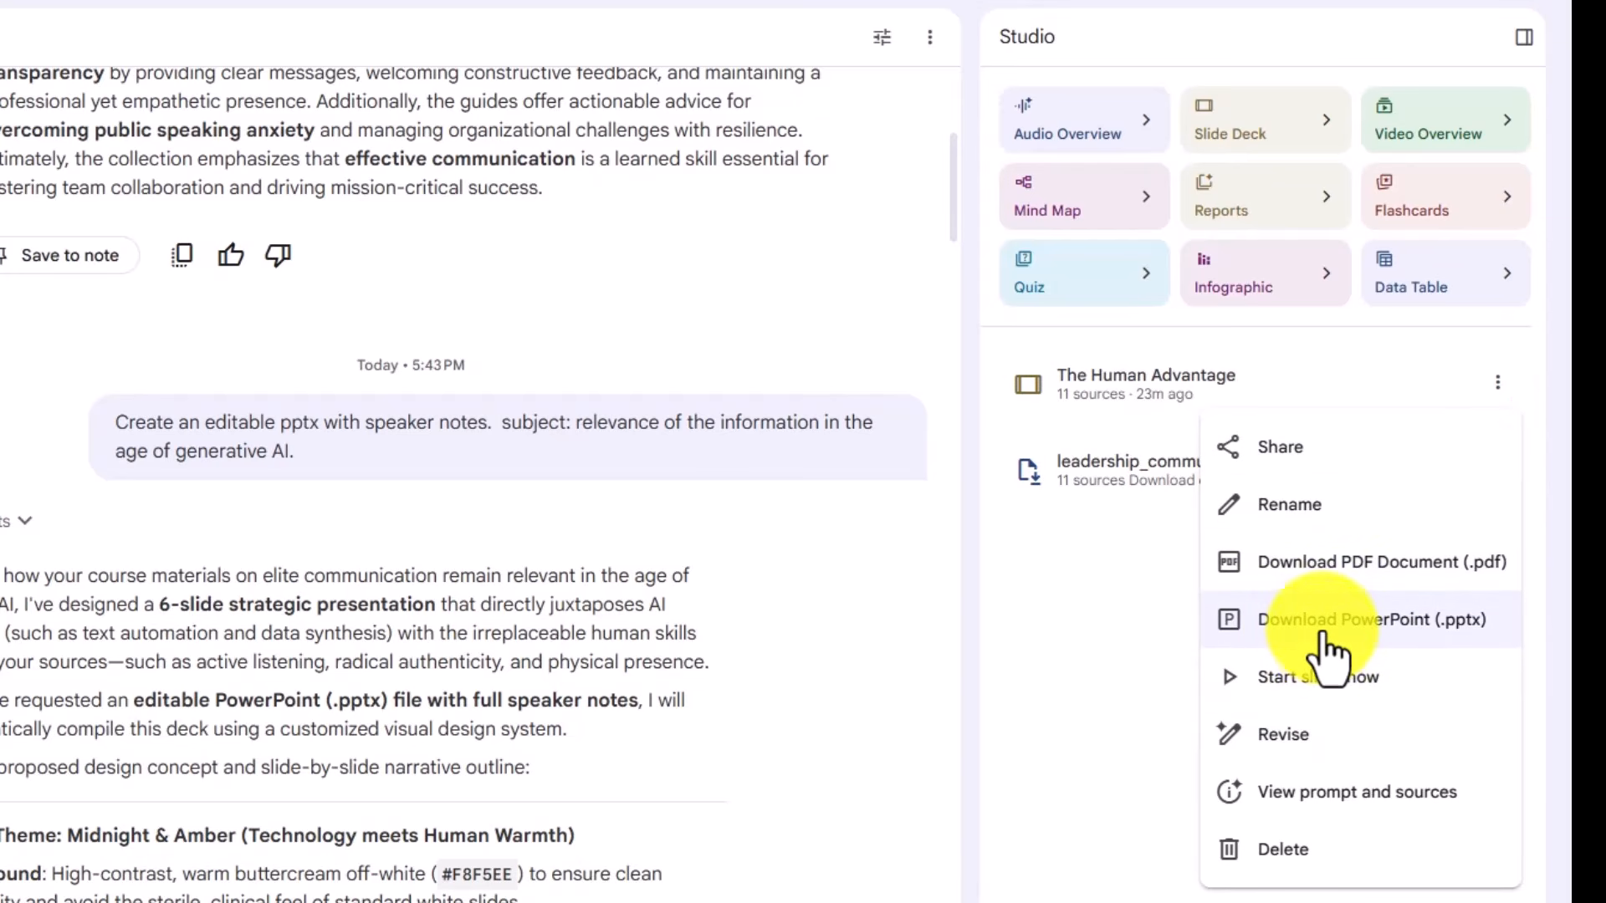
pyautogui.click(1329, 620)
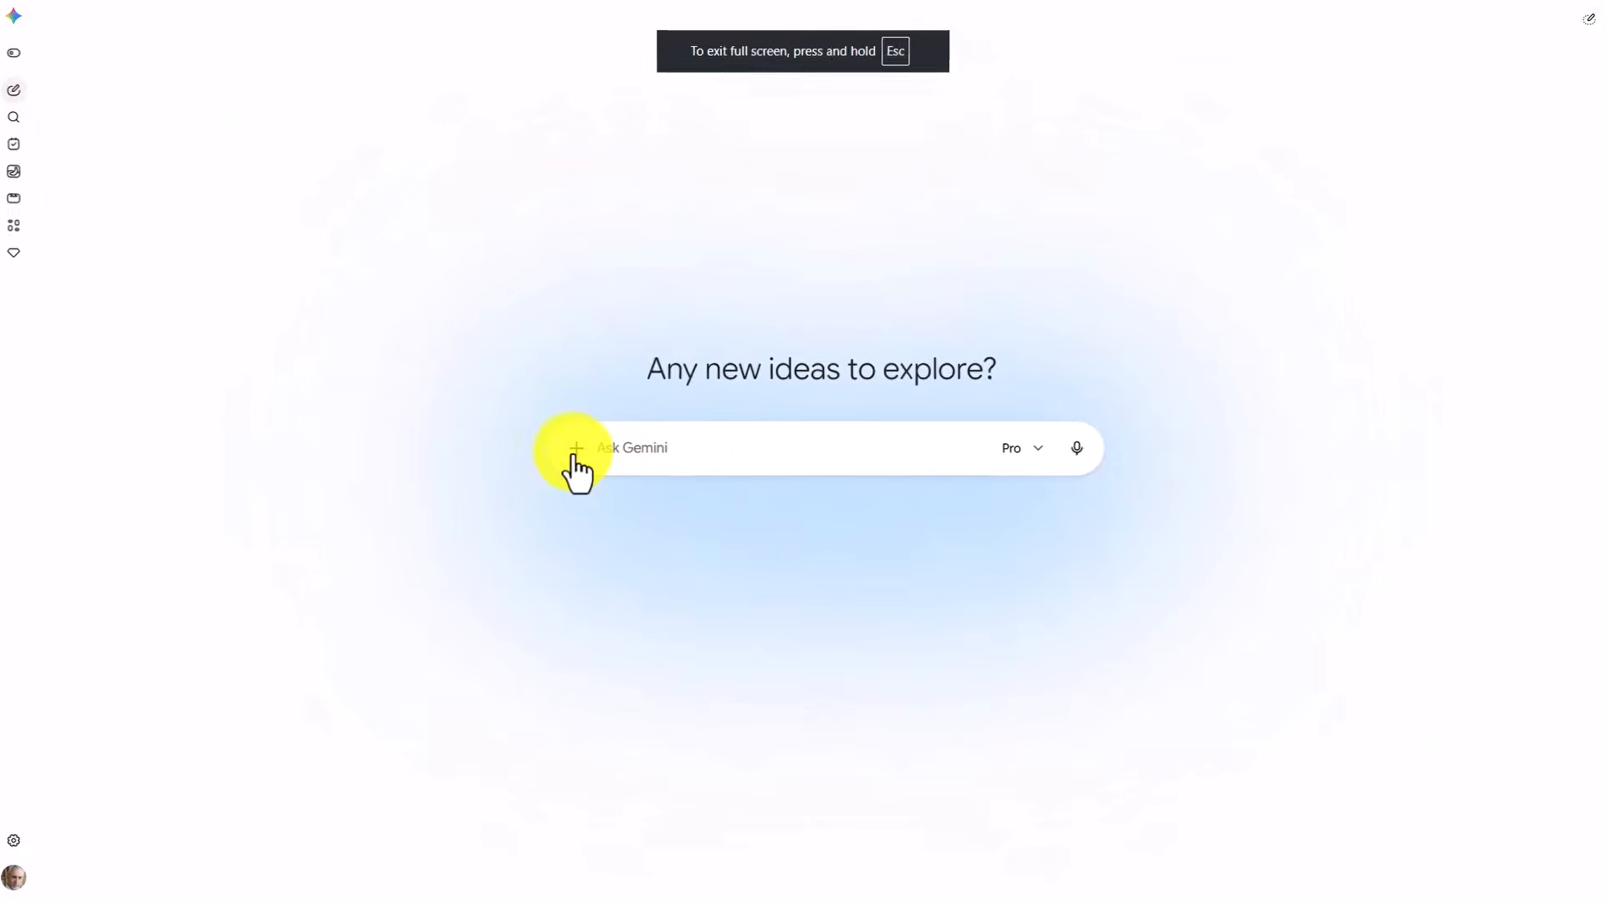
# In Gemini, attach the notebook "The Command of Communication: Mastering Leadership Discourse" and request a slide outline as a three-column Markdown table with speaker notes
pyautogui.click(572, 451)
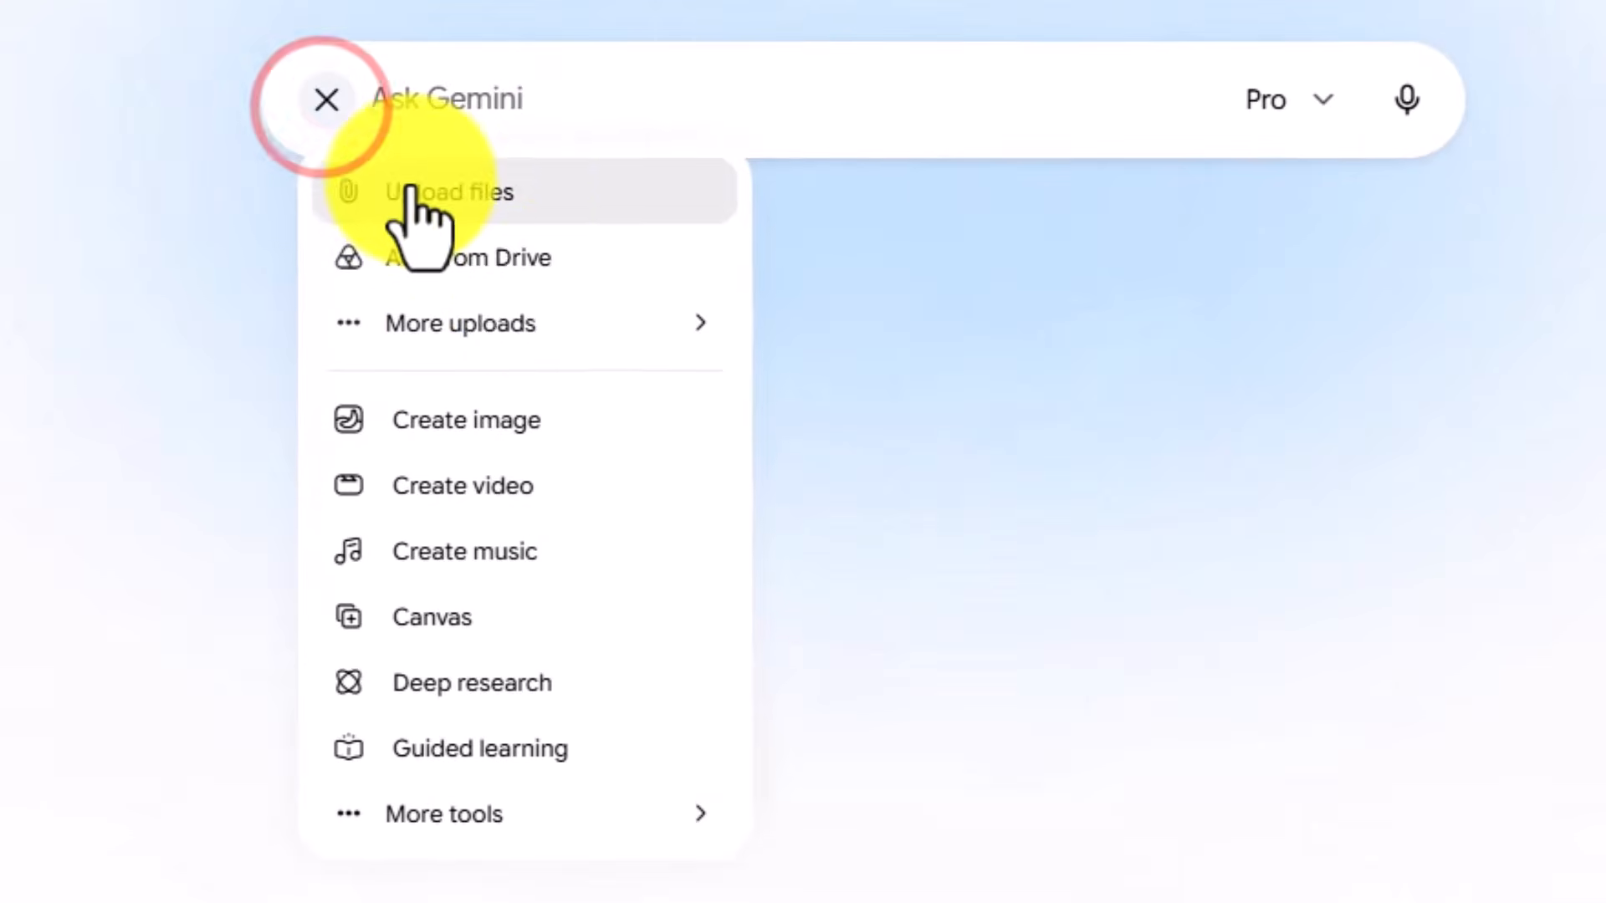
pyautogui.moveTo(613, 409)
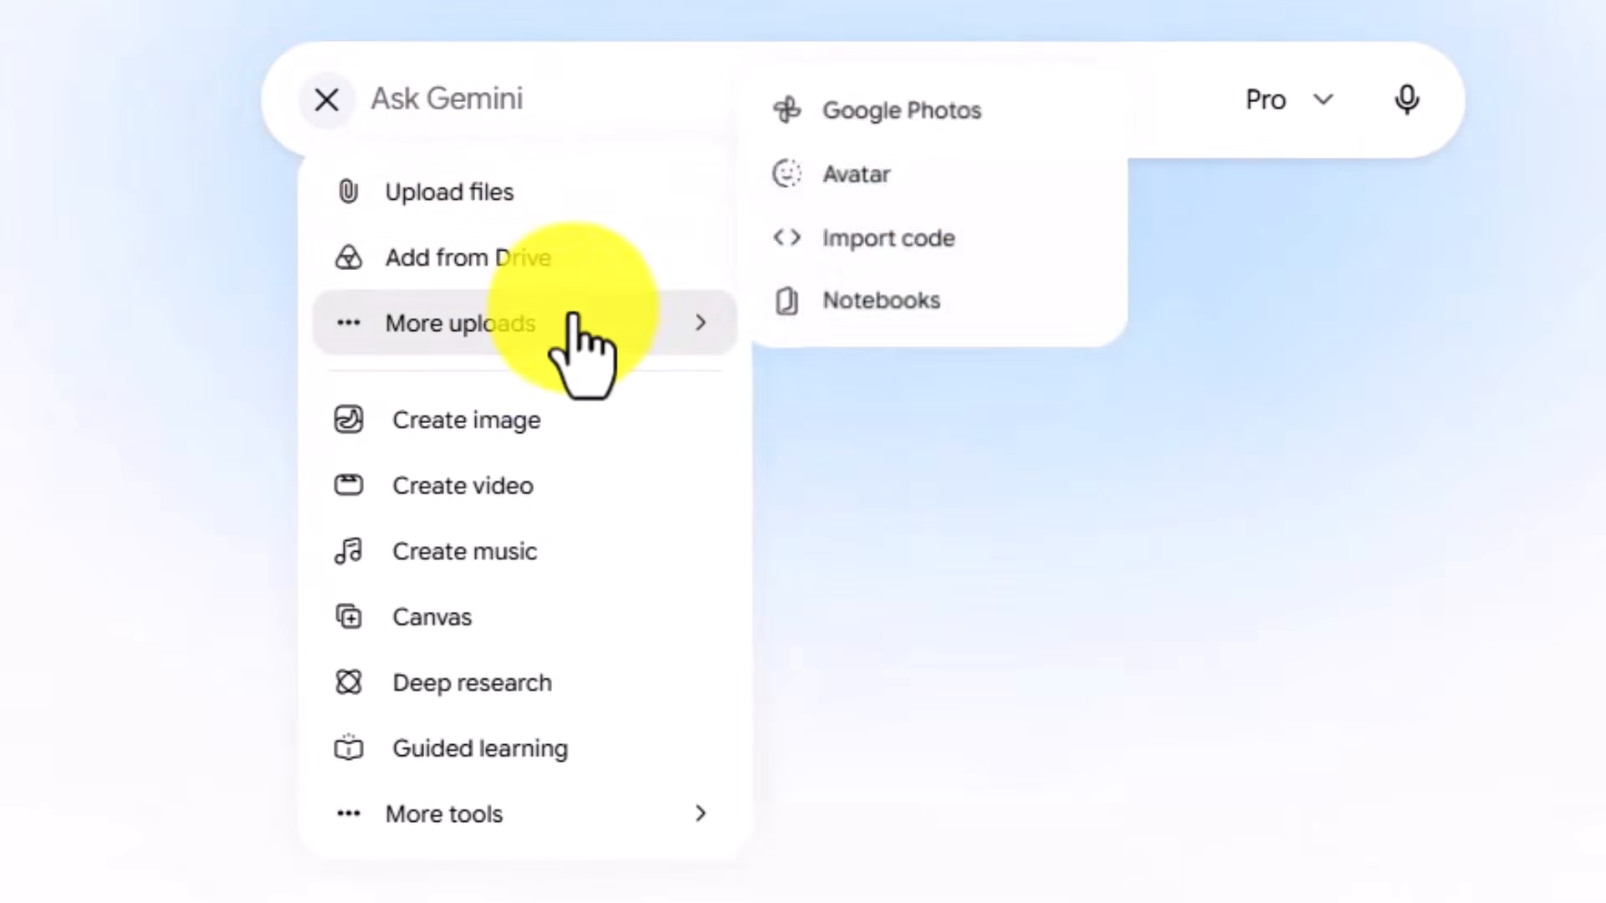
pyautogui.click(887, 310)
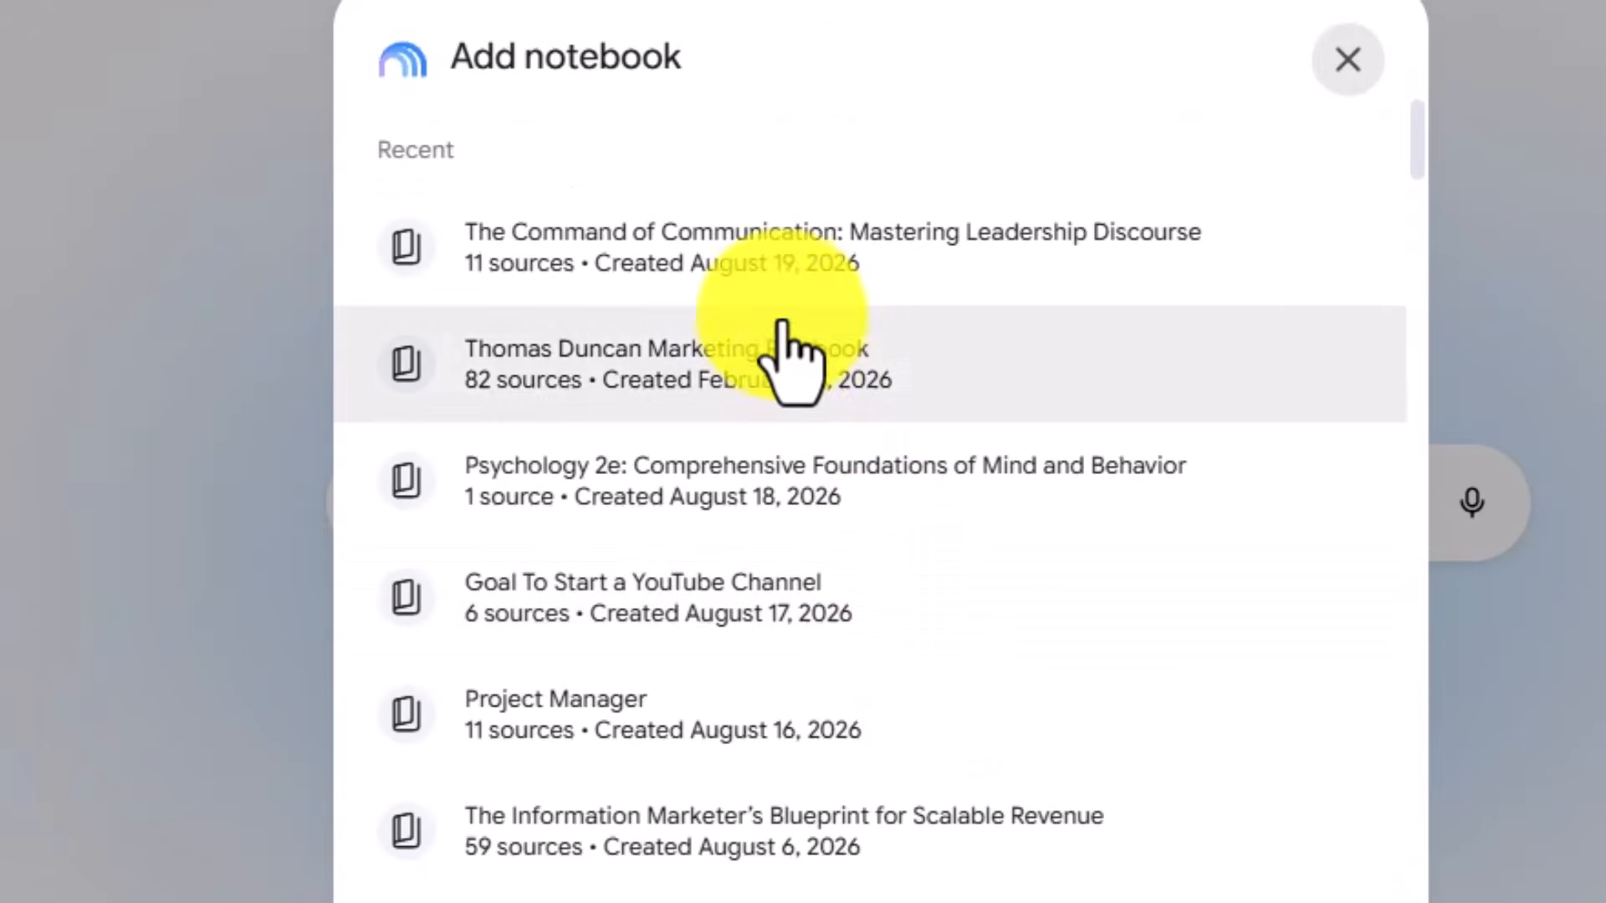
pyautogui.click(766, 266)
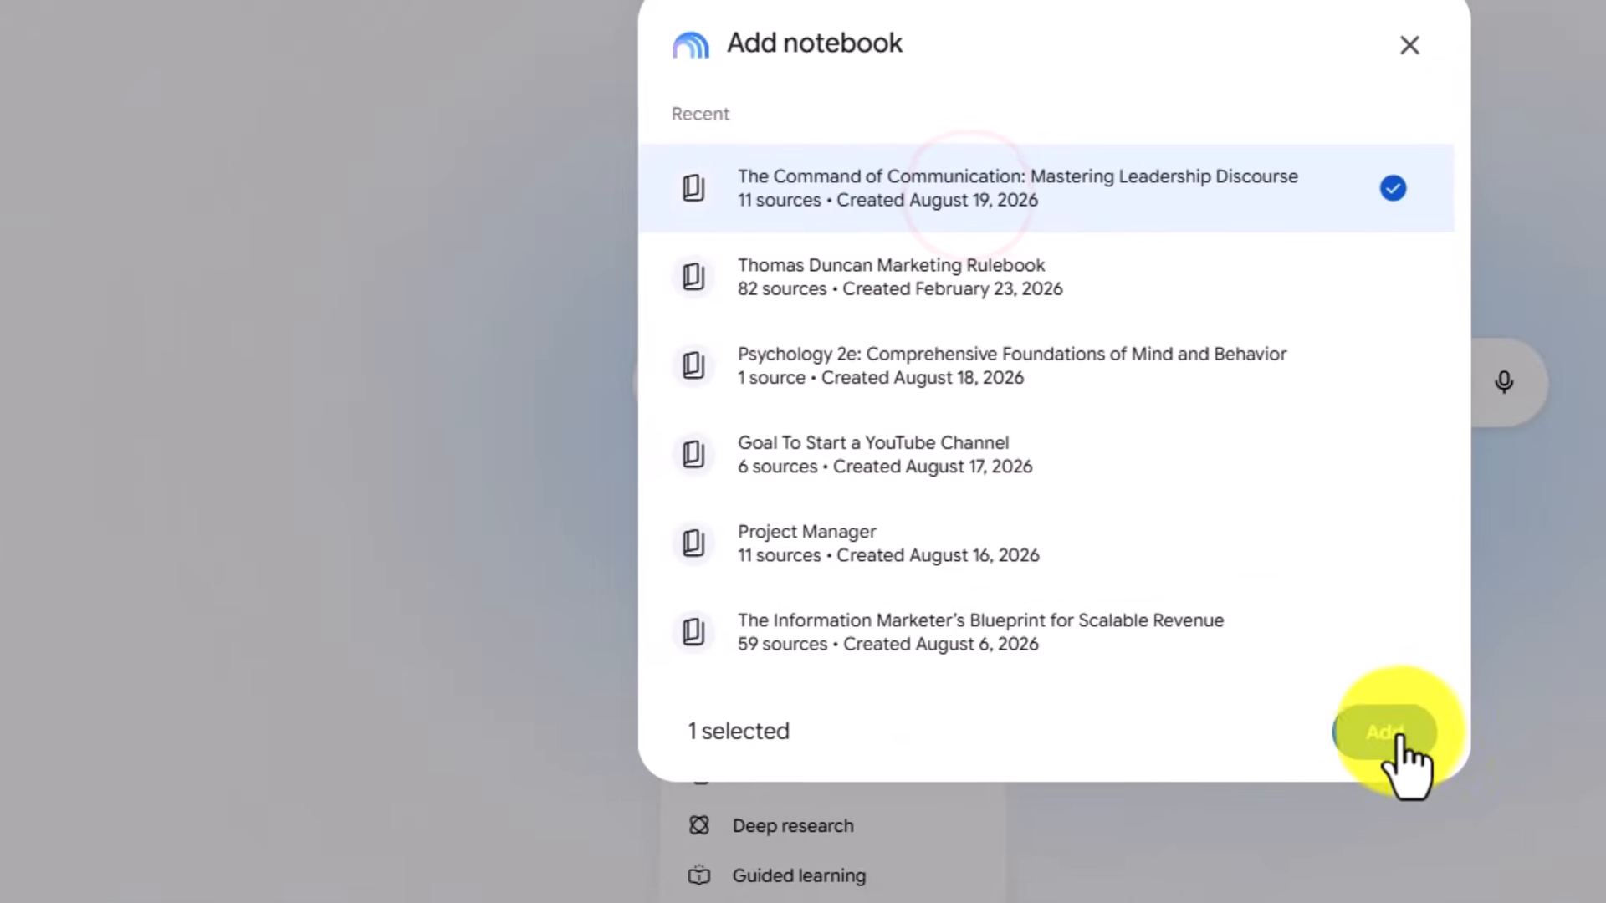
pyautogui.click(1394, 736)
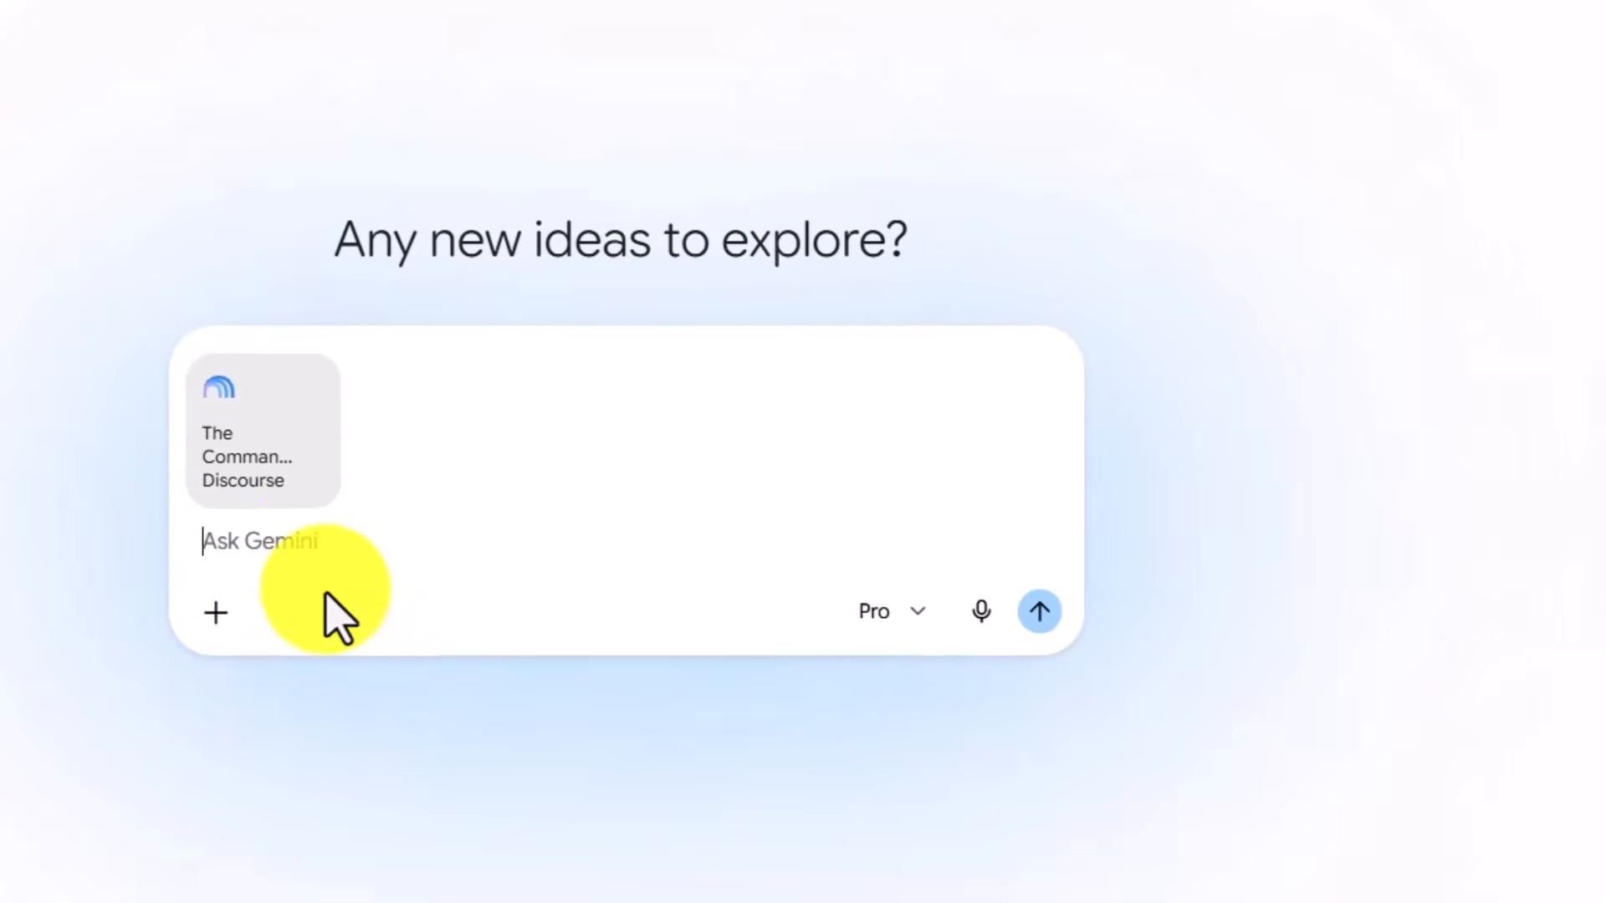
pyautogui.hotkey('ctrl', 'v')
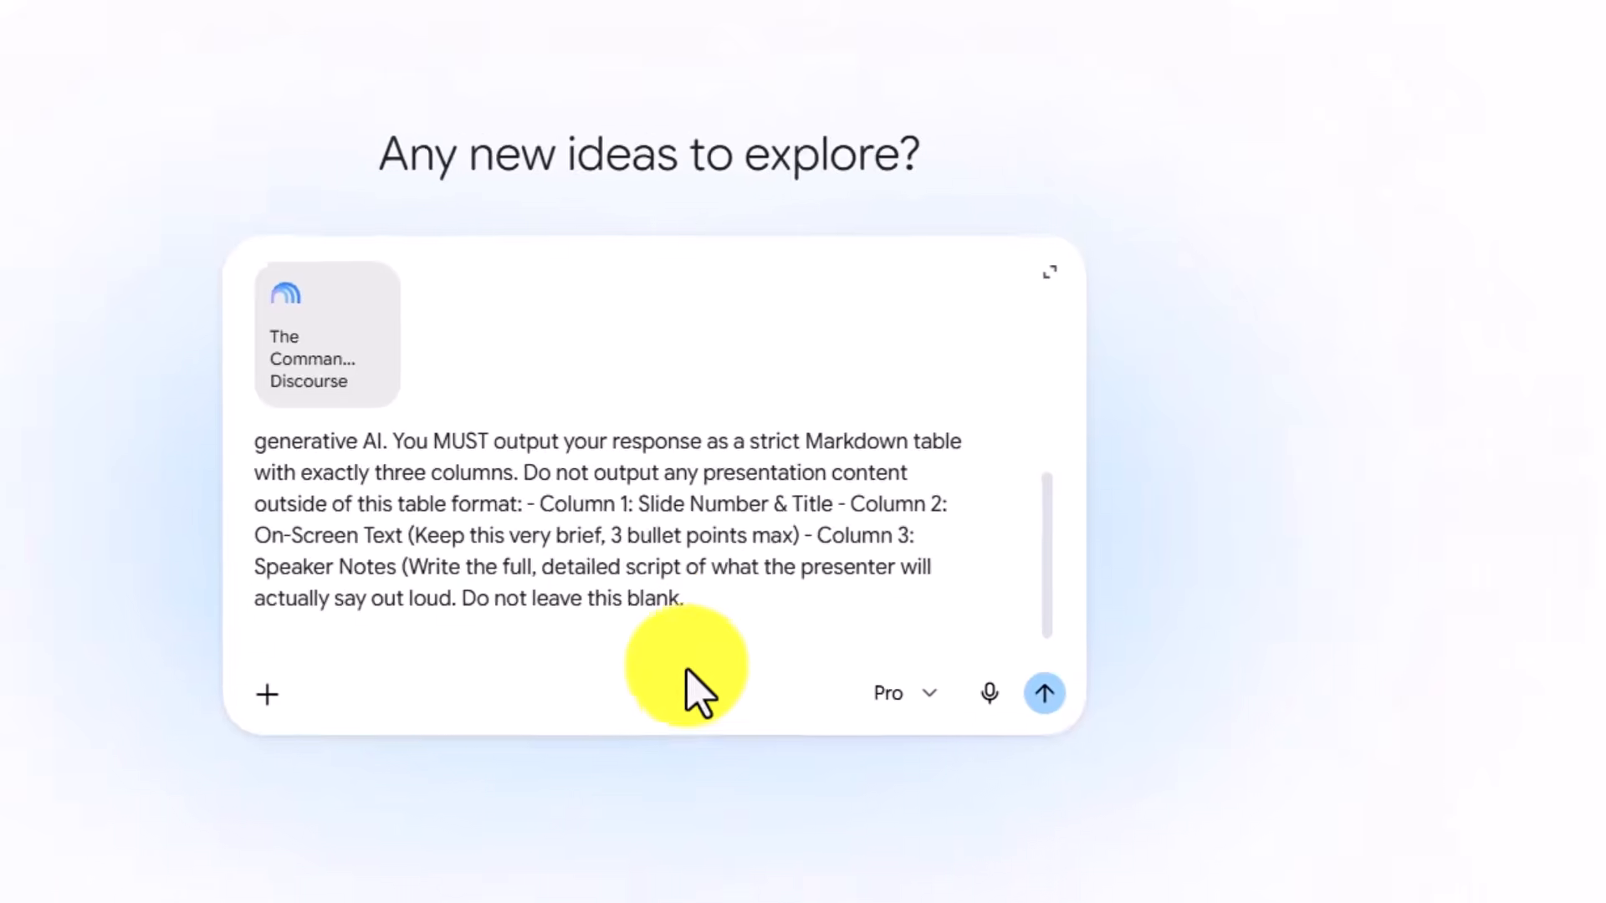
pyautogui.press('Return')
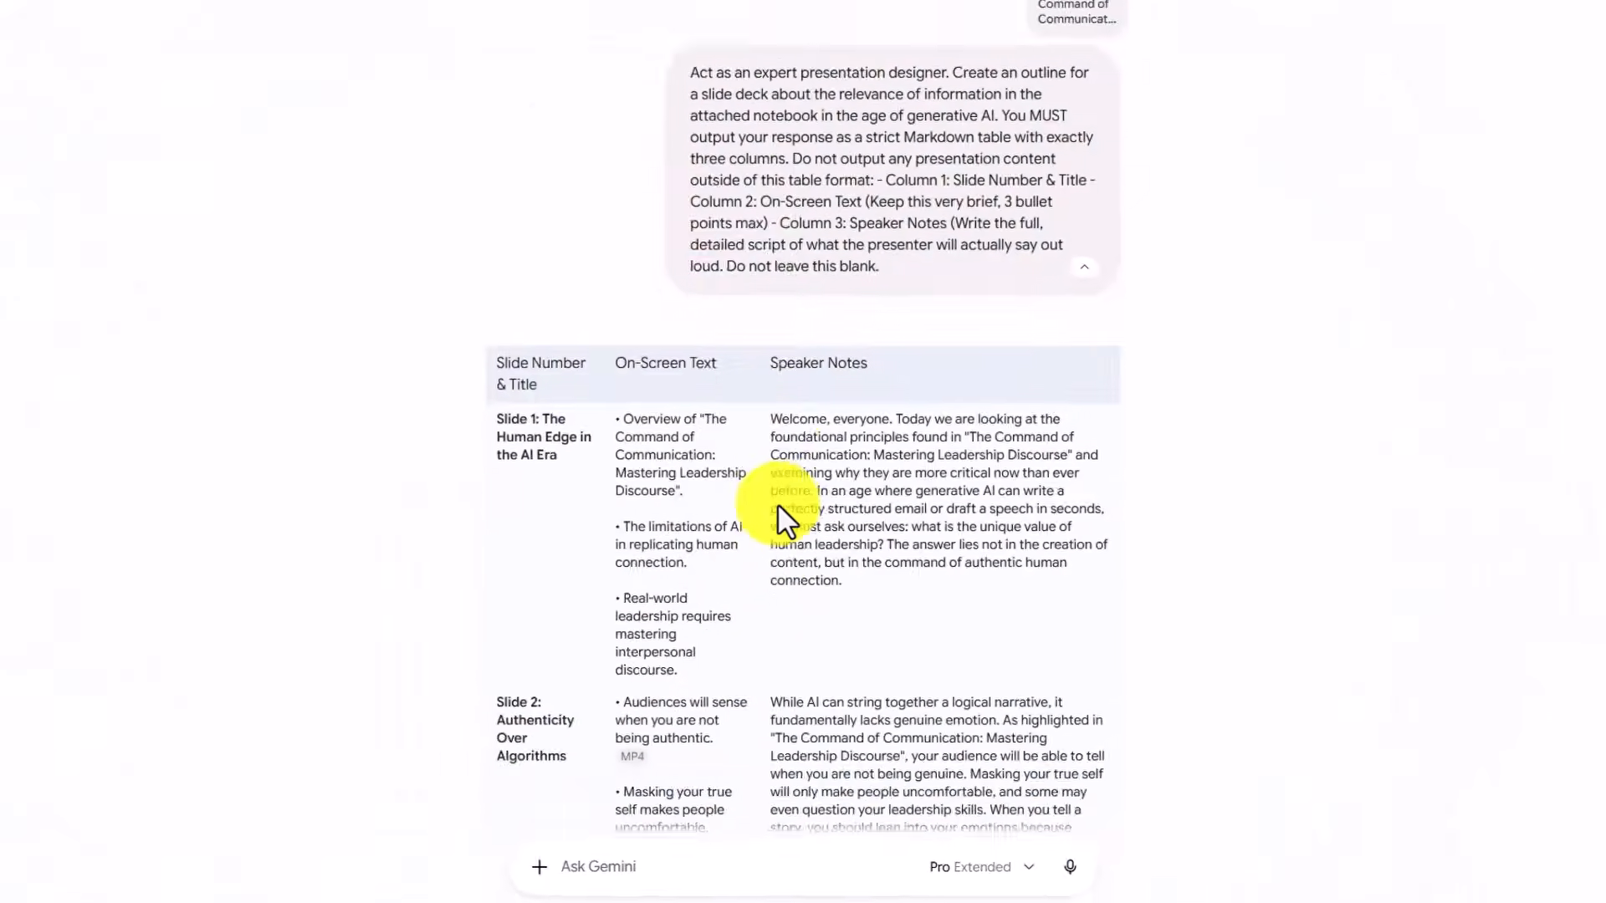
# Review the slide outline table and bring up the option for exporting the response to Docs
pyautogui.scroll(-15, 799, 506)
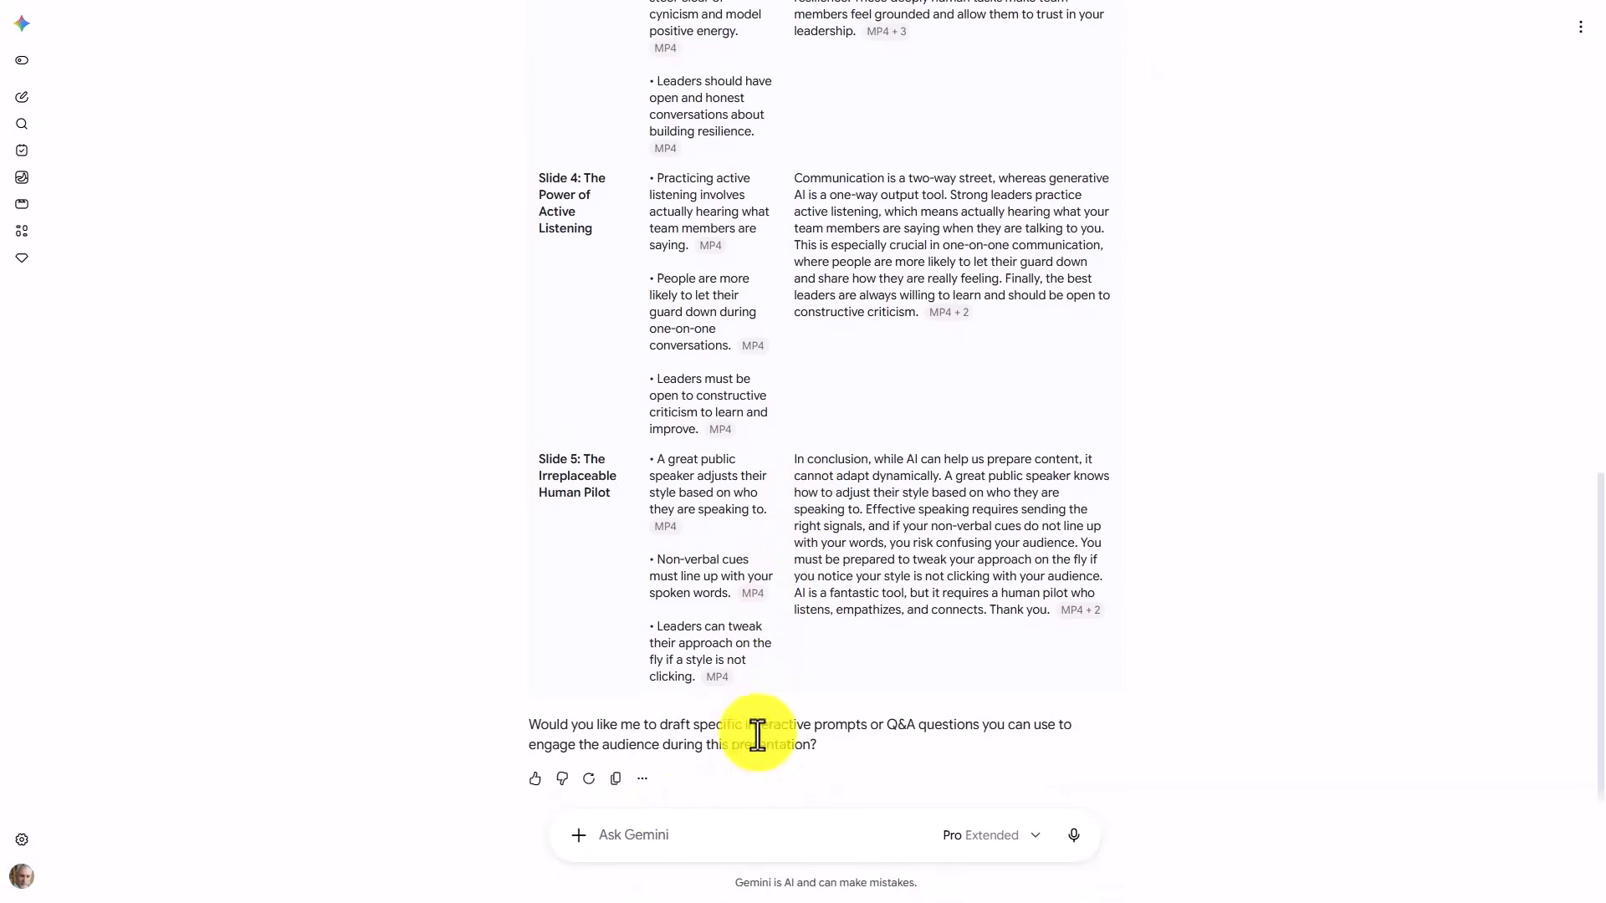
pyautogui.click(643, 779)
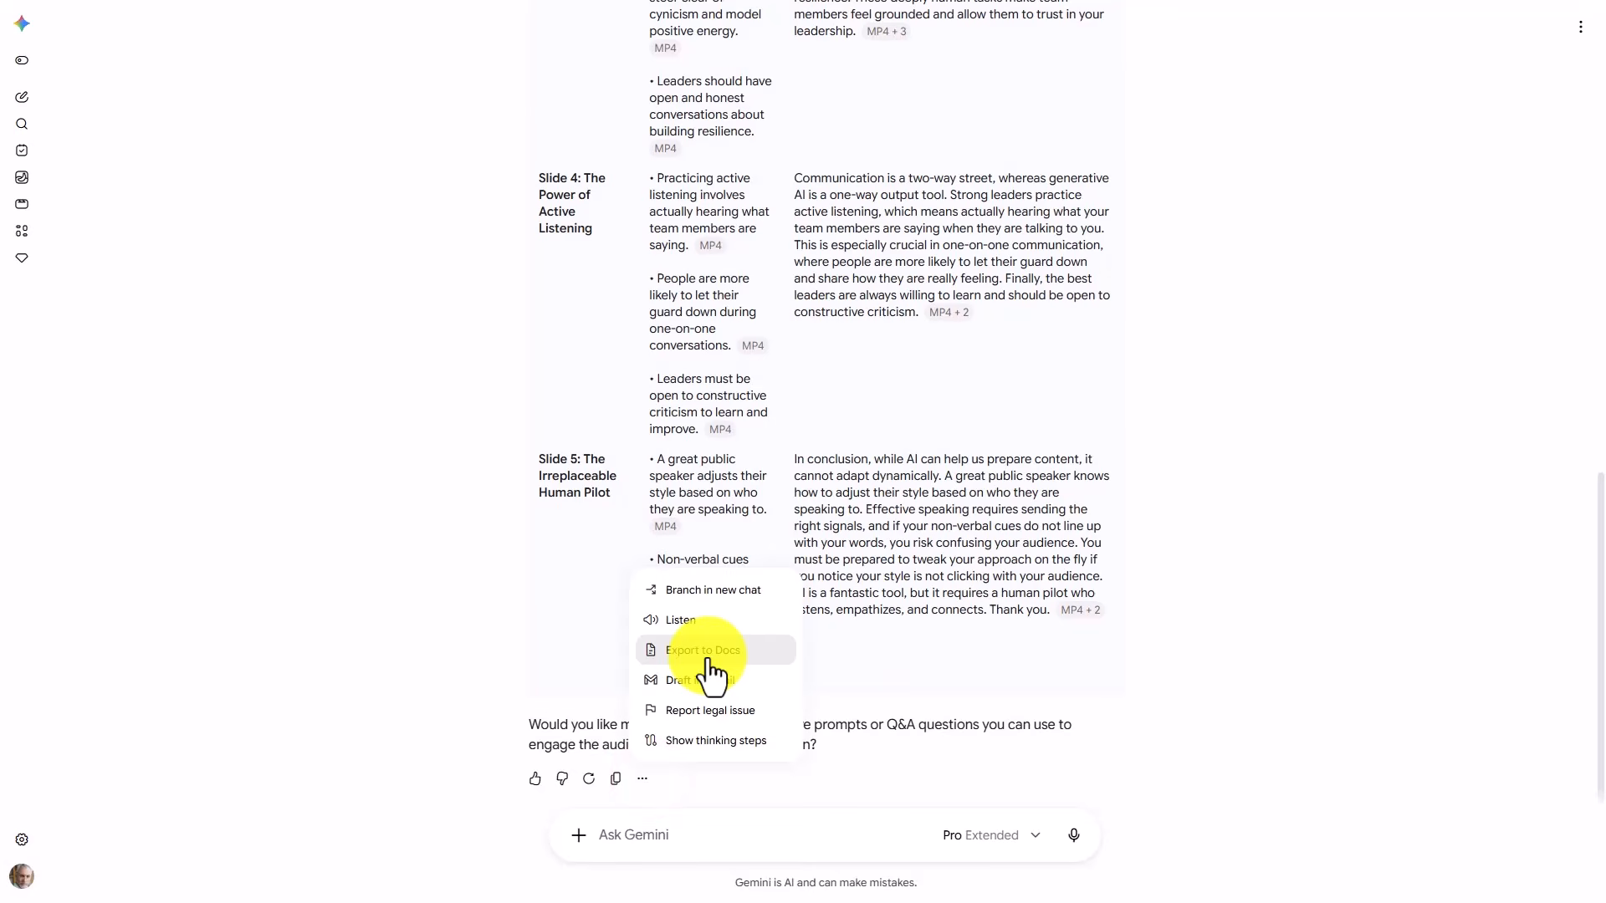
pyautogui.scroll(9, 656, 372)
pyautogui.scroll(-5, 653, 369)
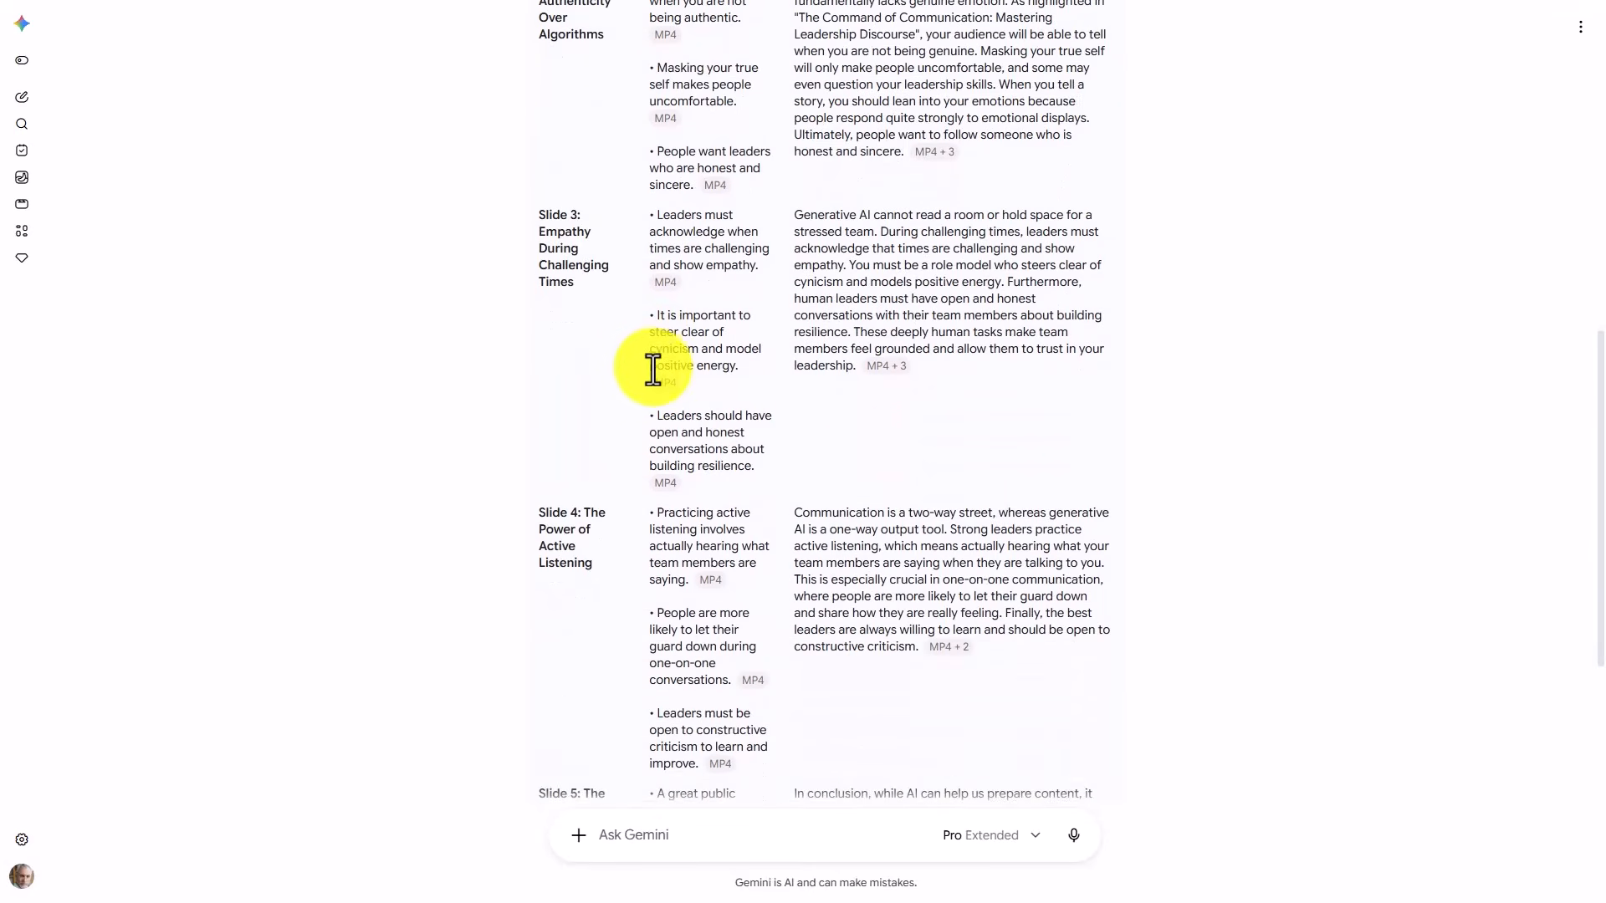
pyautogui.scroll(-4, 649, 369)
pyautogui.scroll(5, 648, 376)
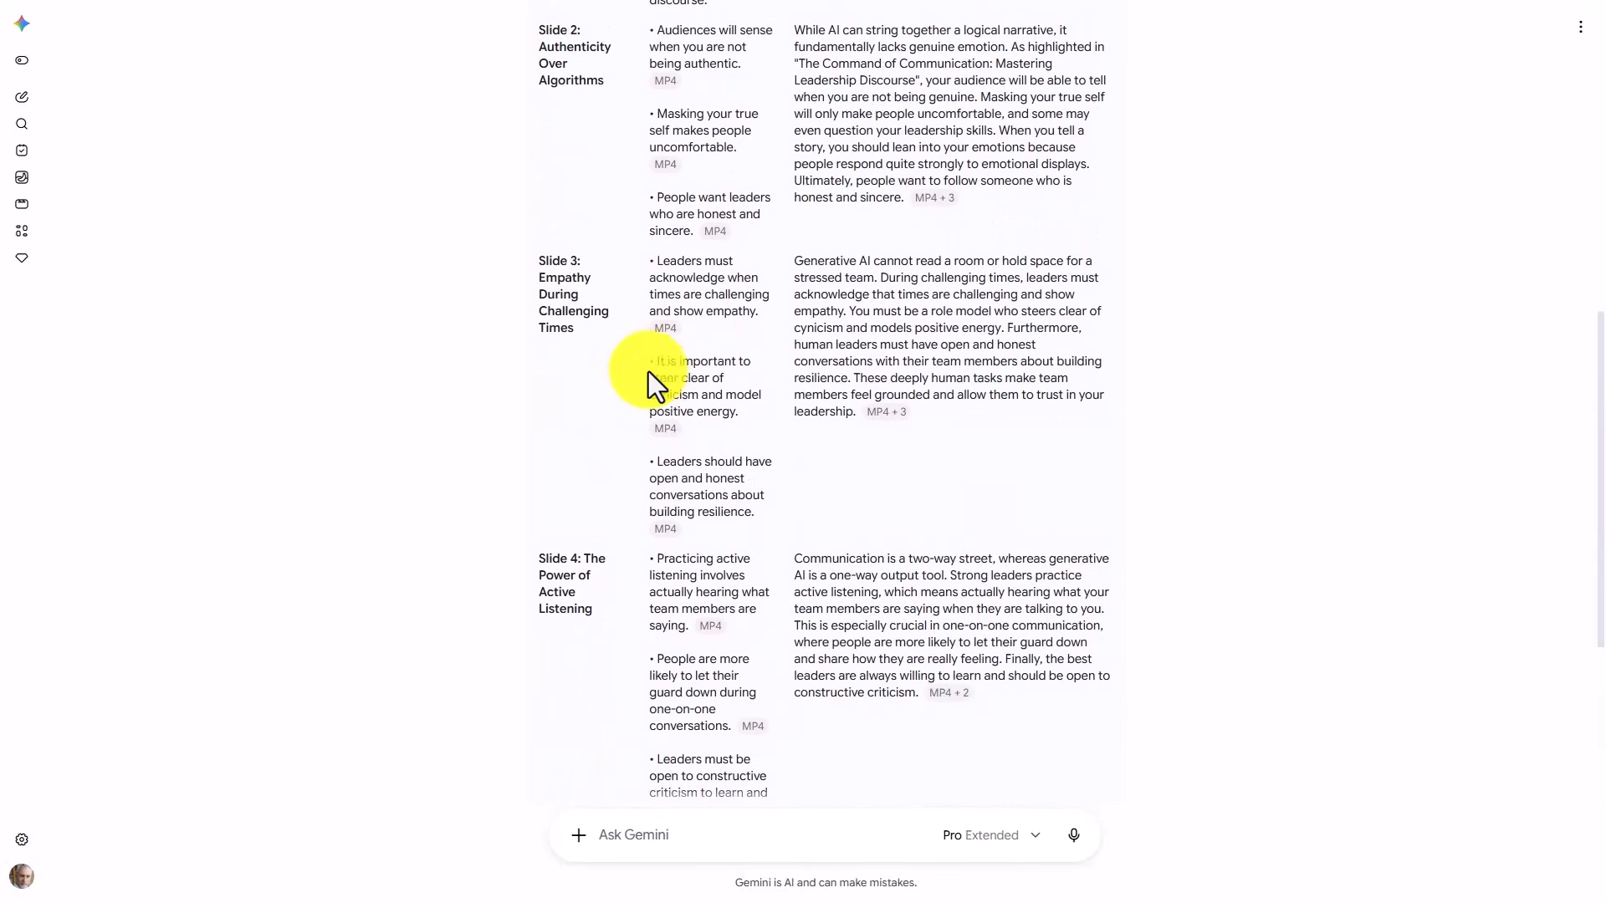
pyautogui.scroll(1, 649, 373)
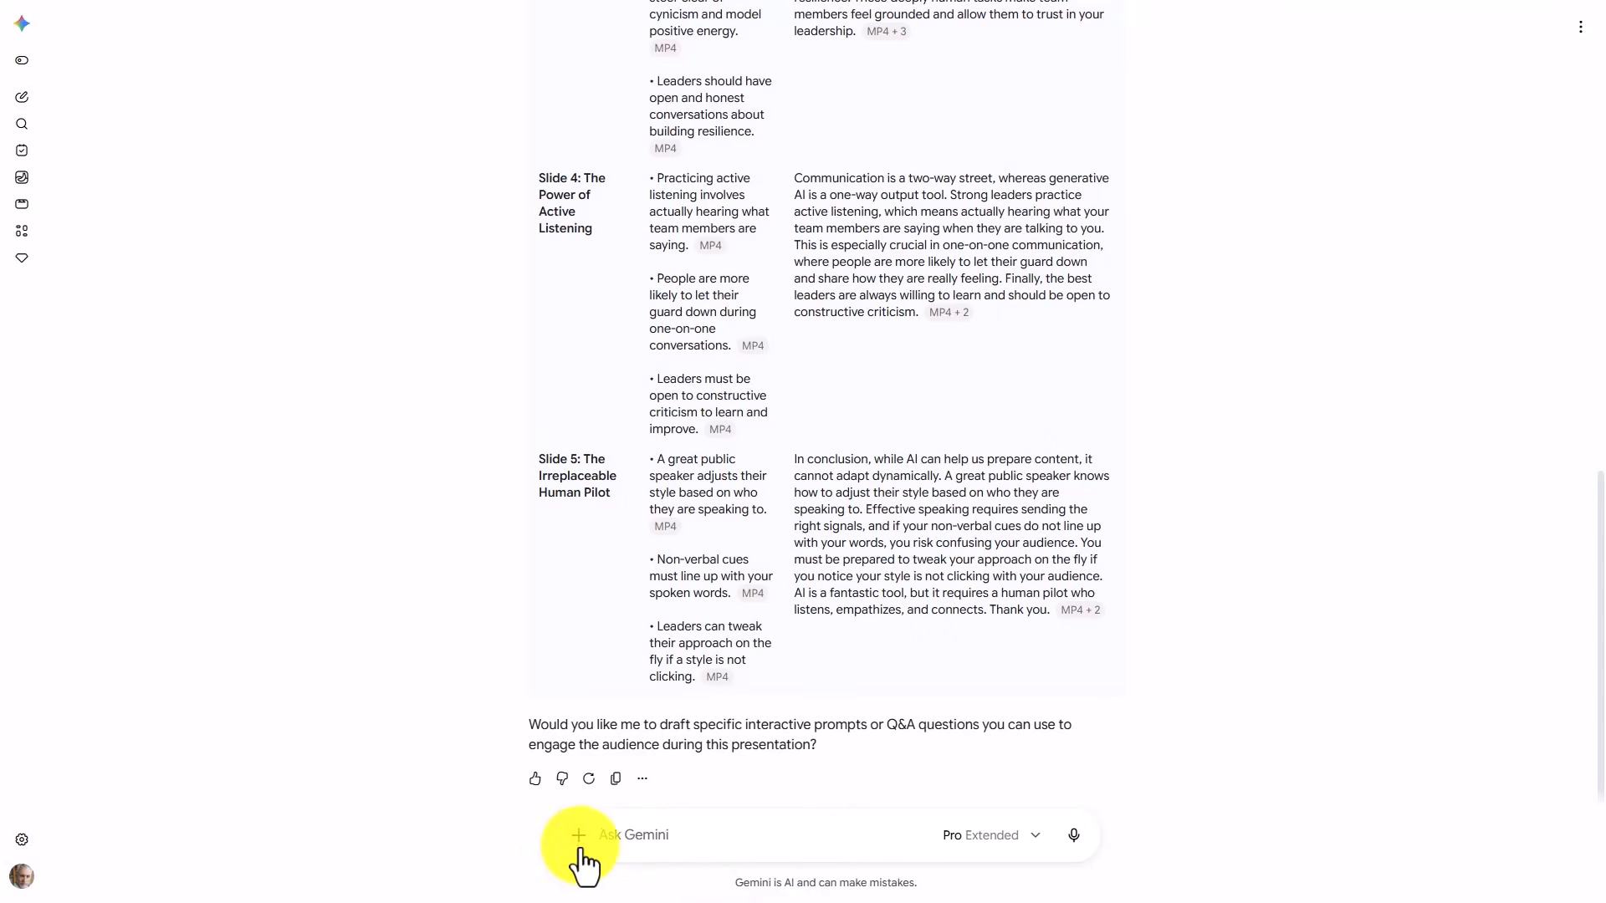
# Attach the Markdown Table document from Drive to the next prompt
pyautogui.click(578, 834)
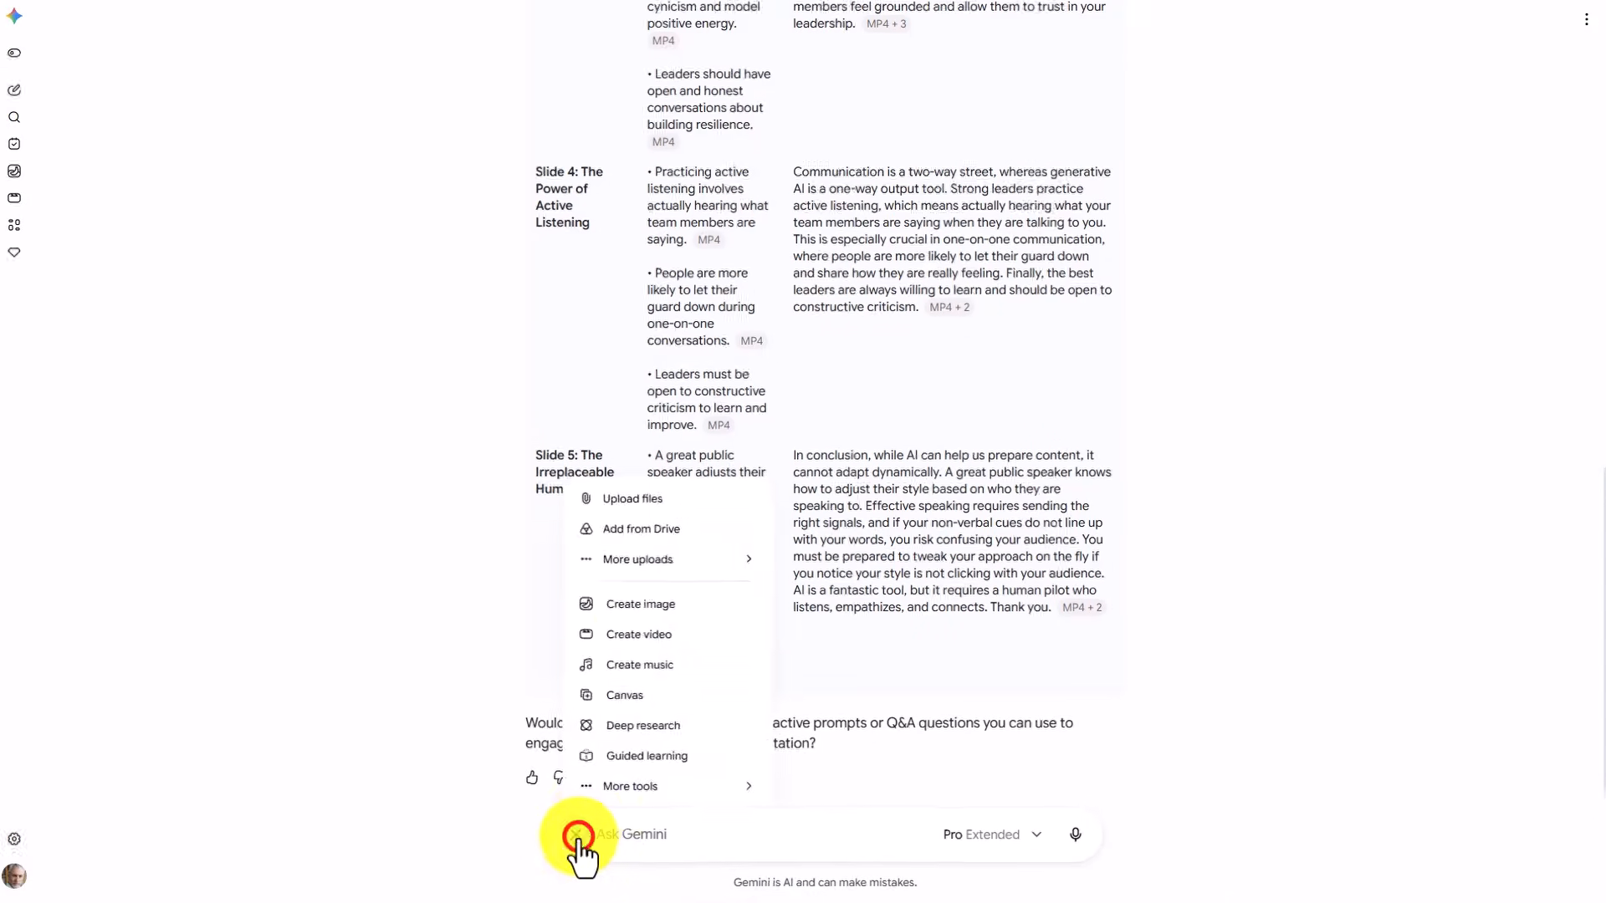
pyautogui.click(396, 172)
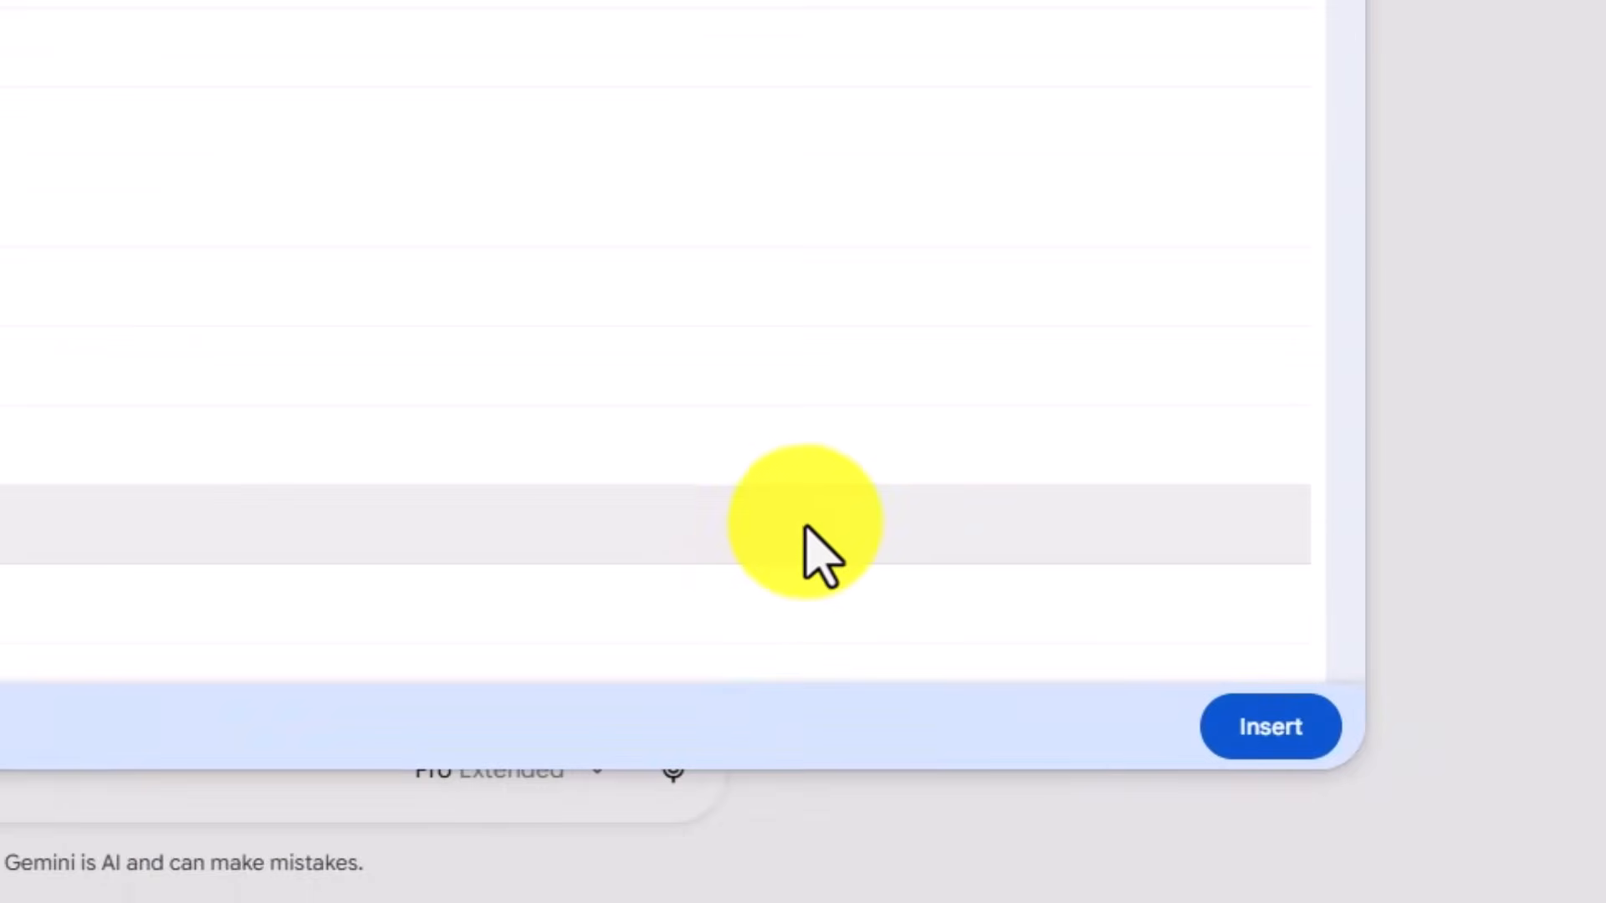
pyautogui.click(1246, 732)
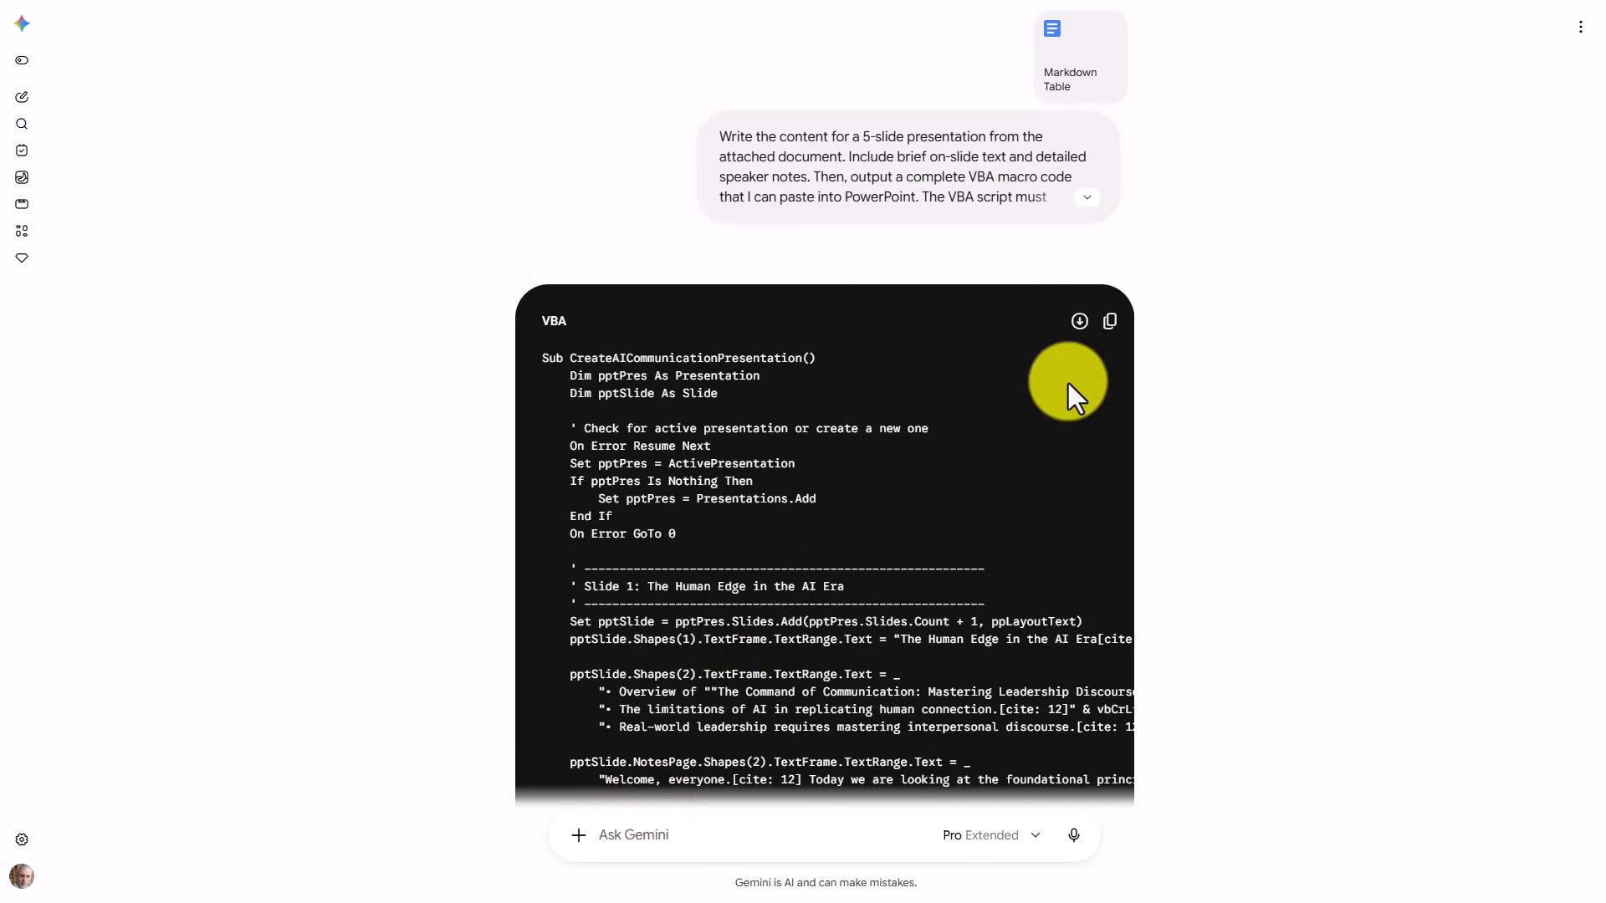
# Copy the generated VBA code, switch to the blank presentation in PowerPoint and open its Visual Basic editor
pyautogui.click(1110, 321)
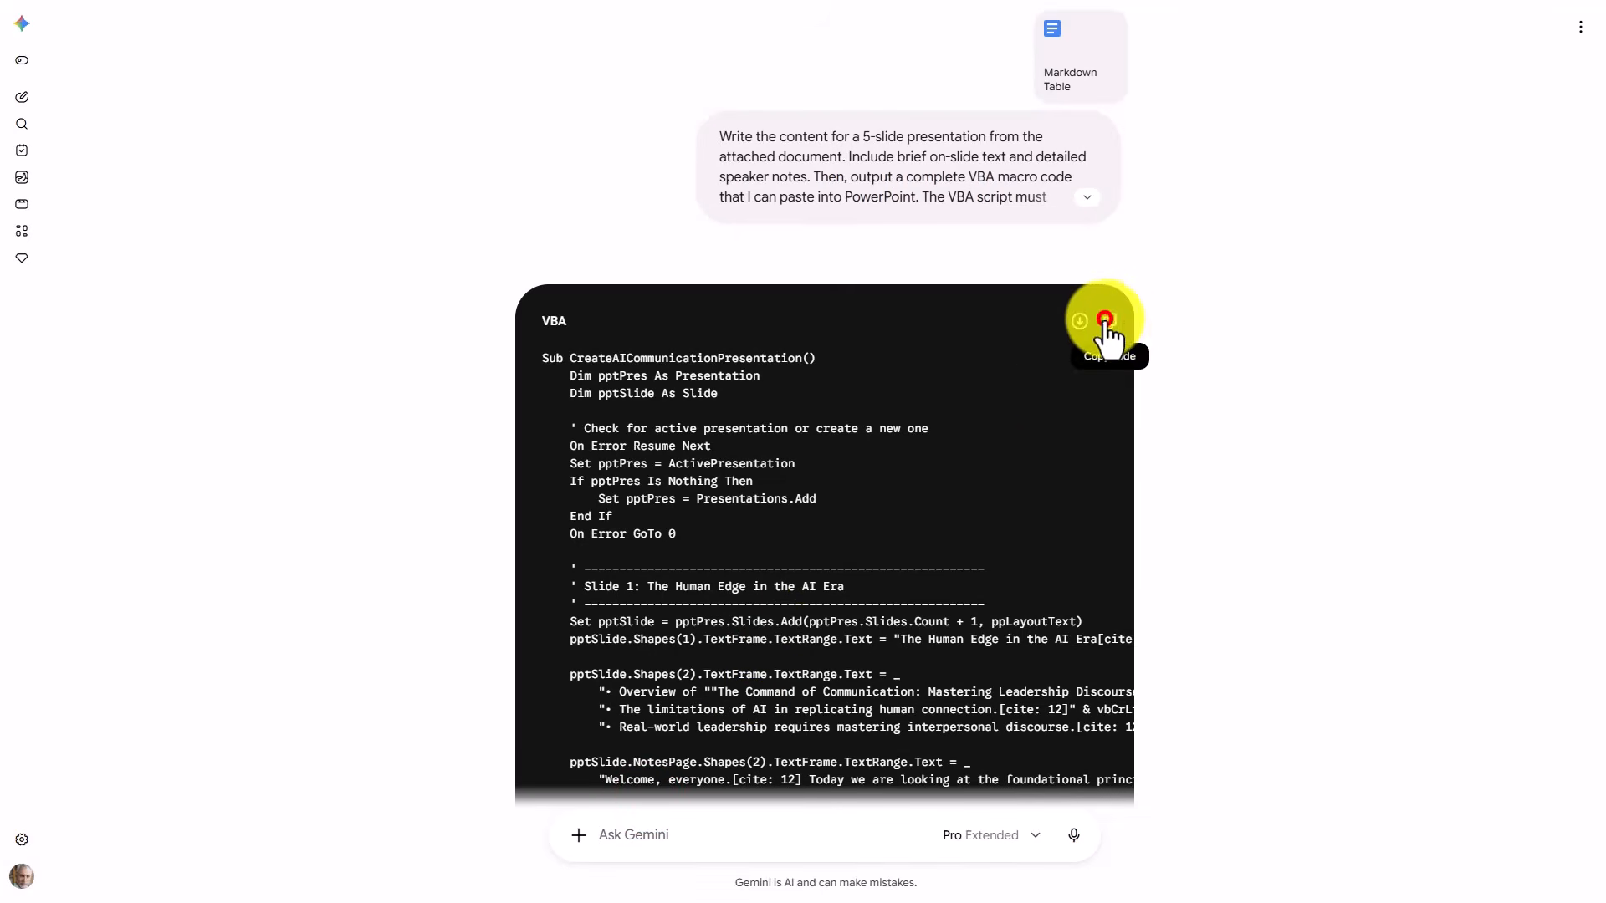
pyautogui.hotkey('alt', 'Tab')
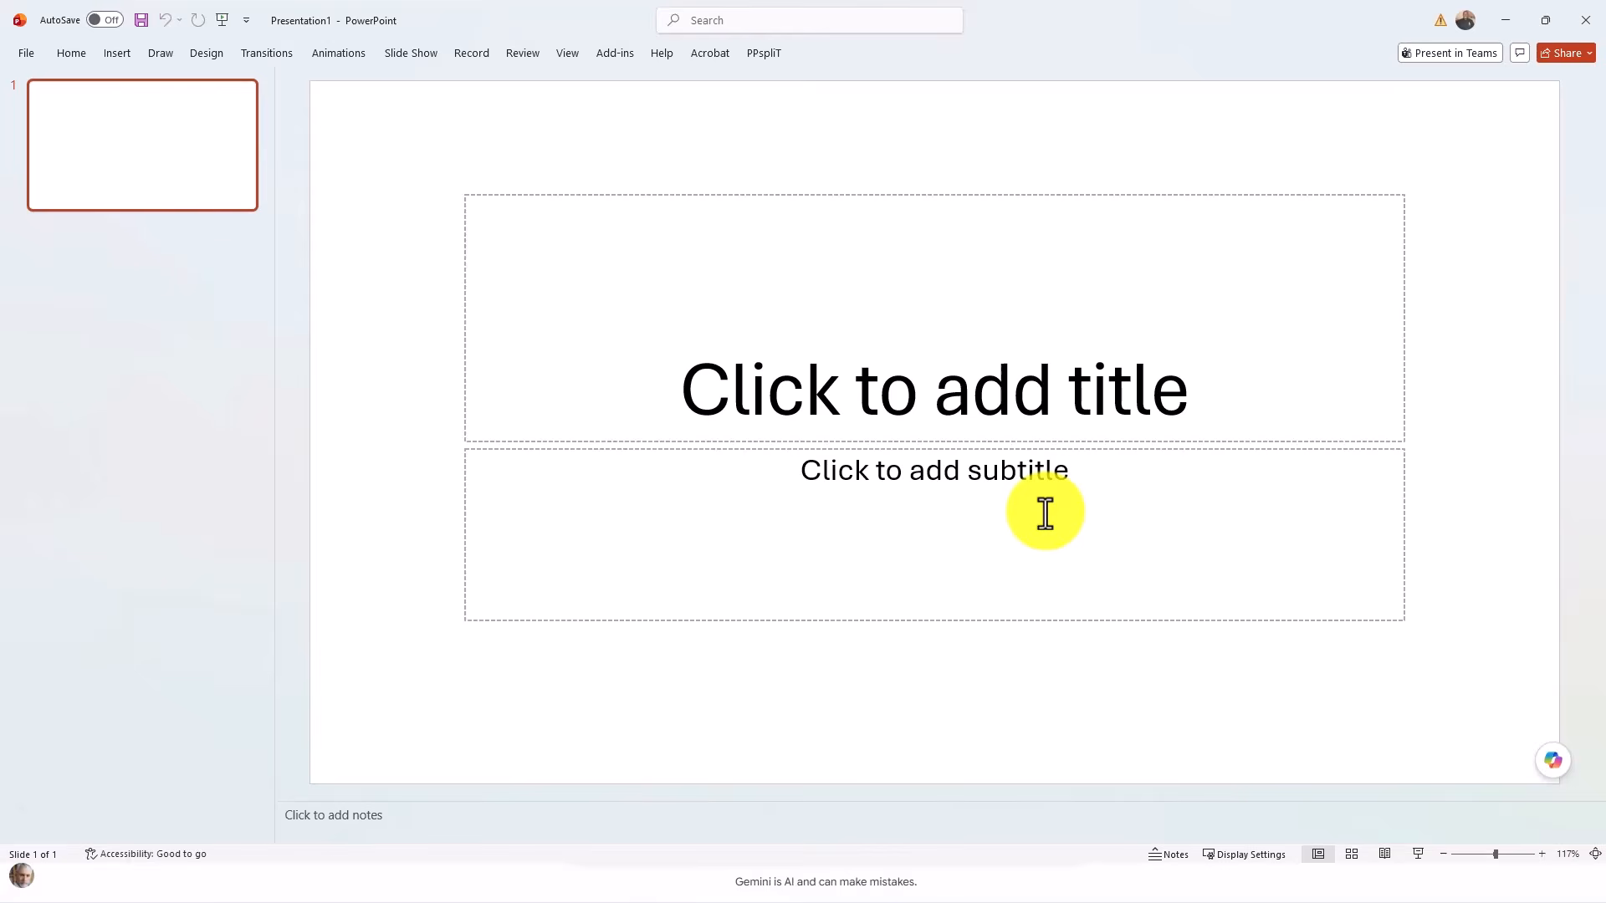
pyautogui.hotkey('alt', 'F11')
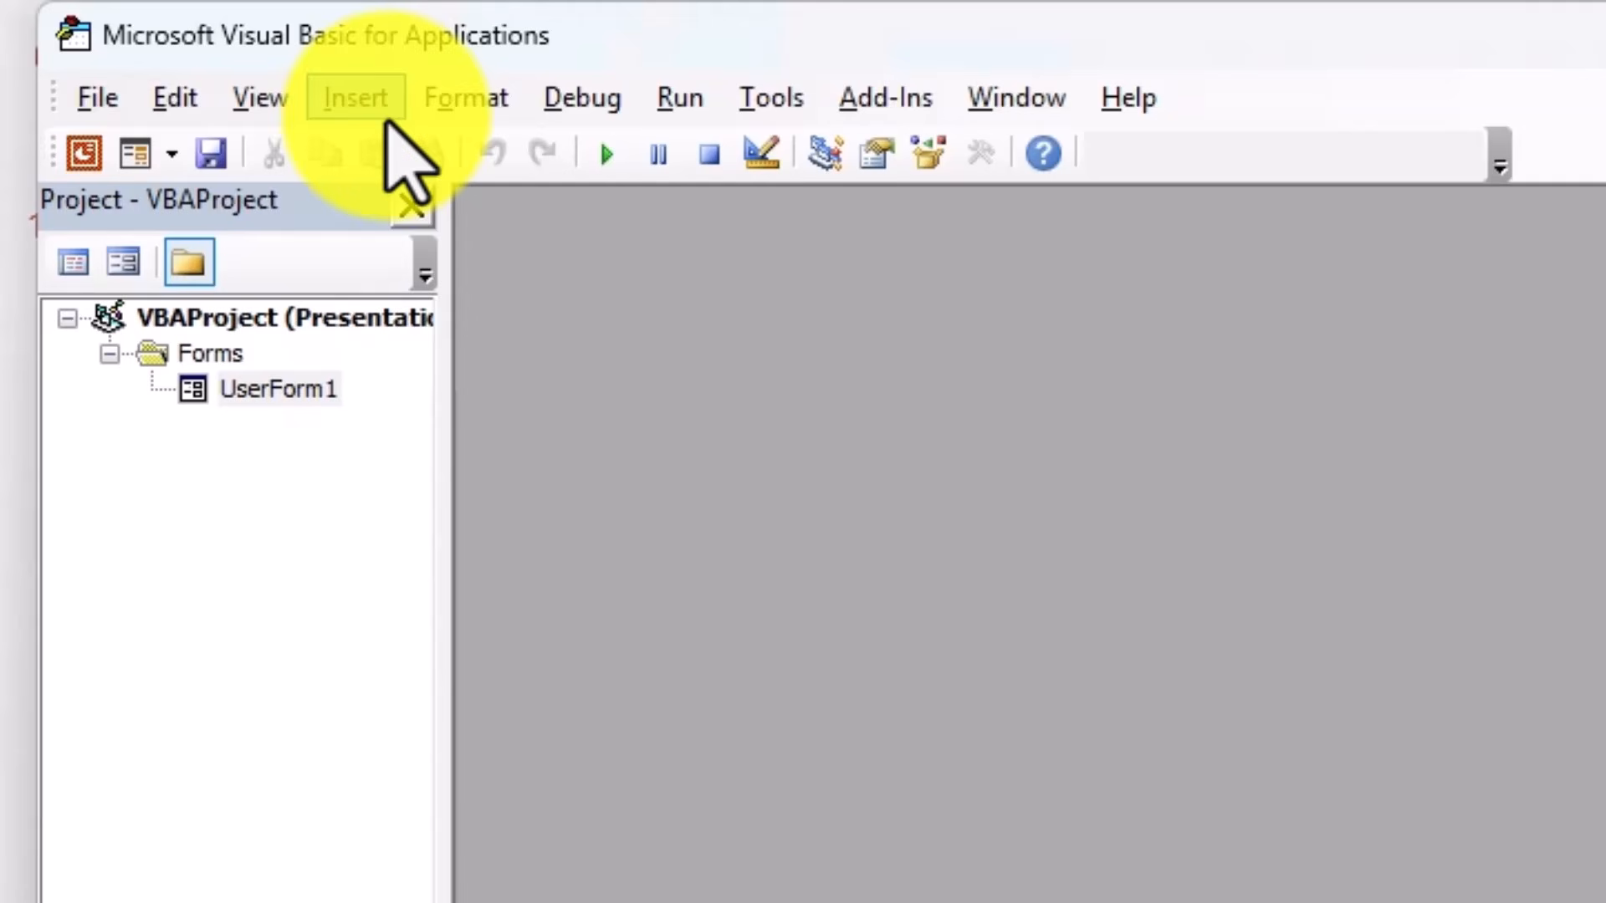
# Insert a new module in the presentation's VBA project and paste the copied macro code into it
pyautogui.click(384, 109)
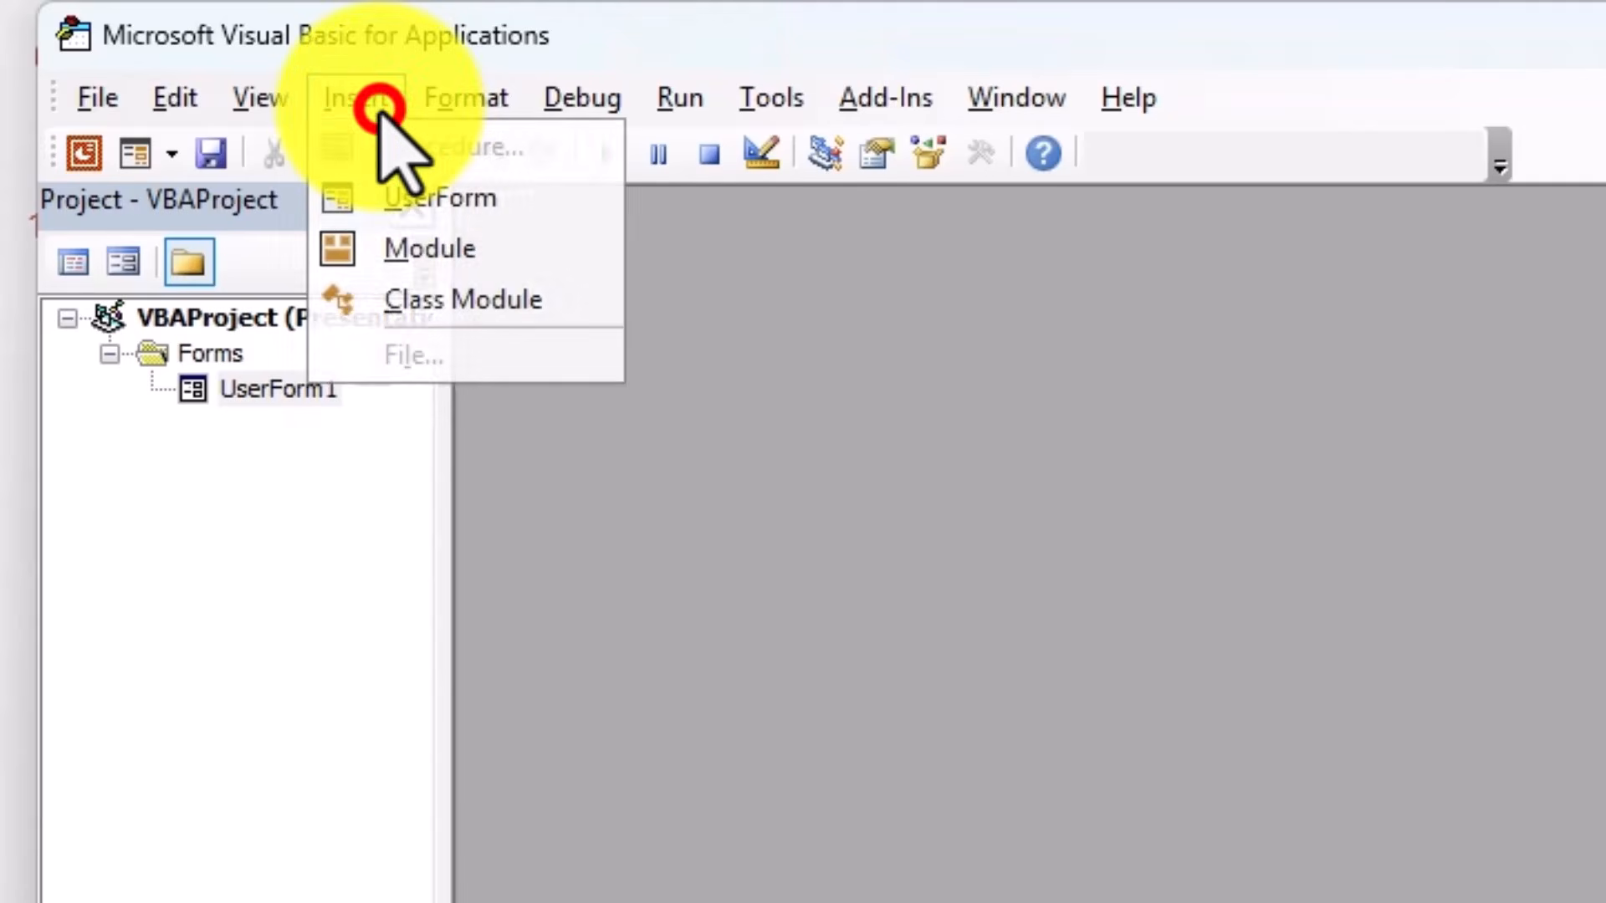
pyautogui.click(457, 251)
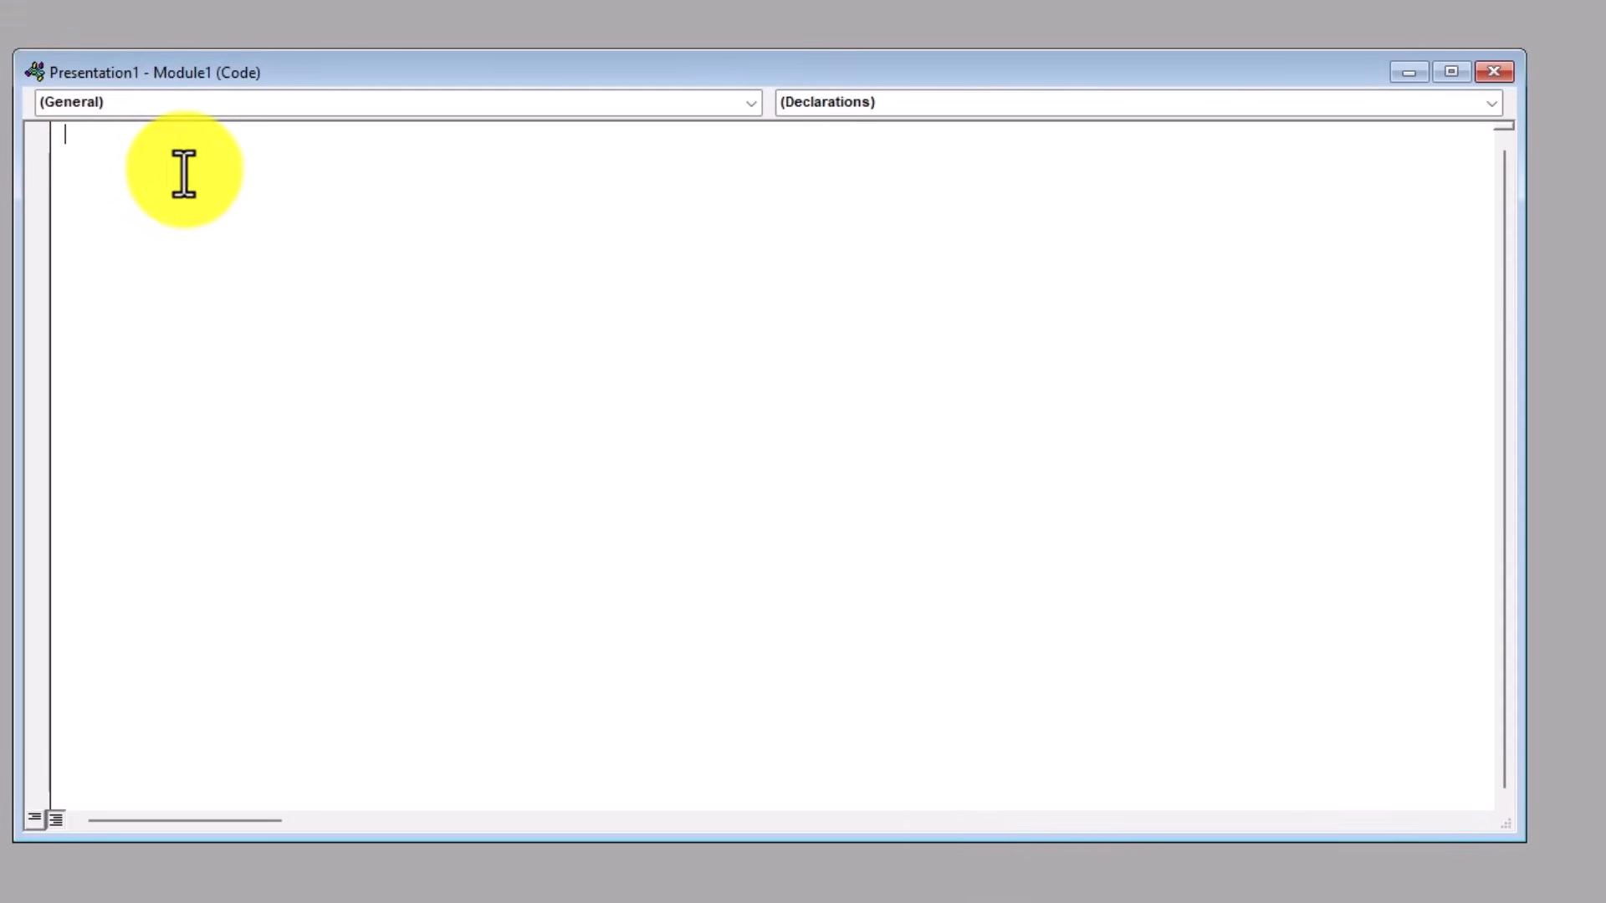
pyautogui.click(163, 173)
pyautogui.hotkey('ctrl', 'v')
# Run the CreateAICommunicationPresentation macro and return to the PowerPoint presentation
pyautogui.press('F5')
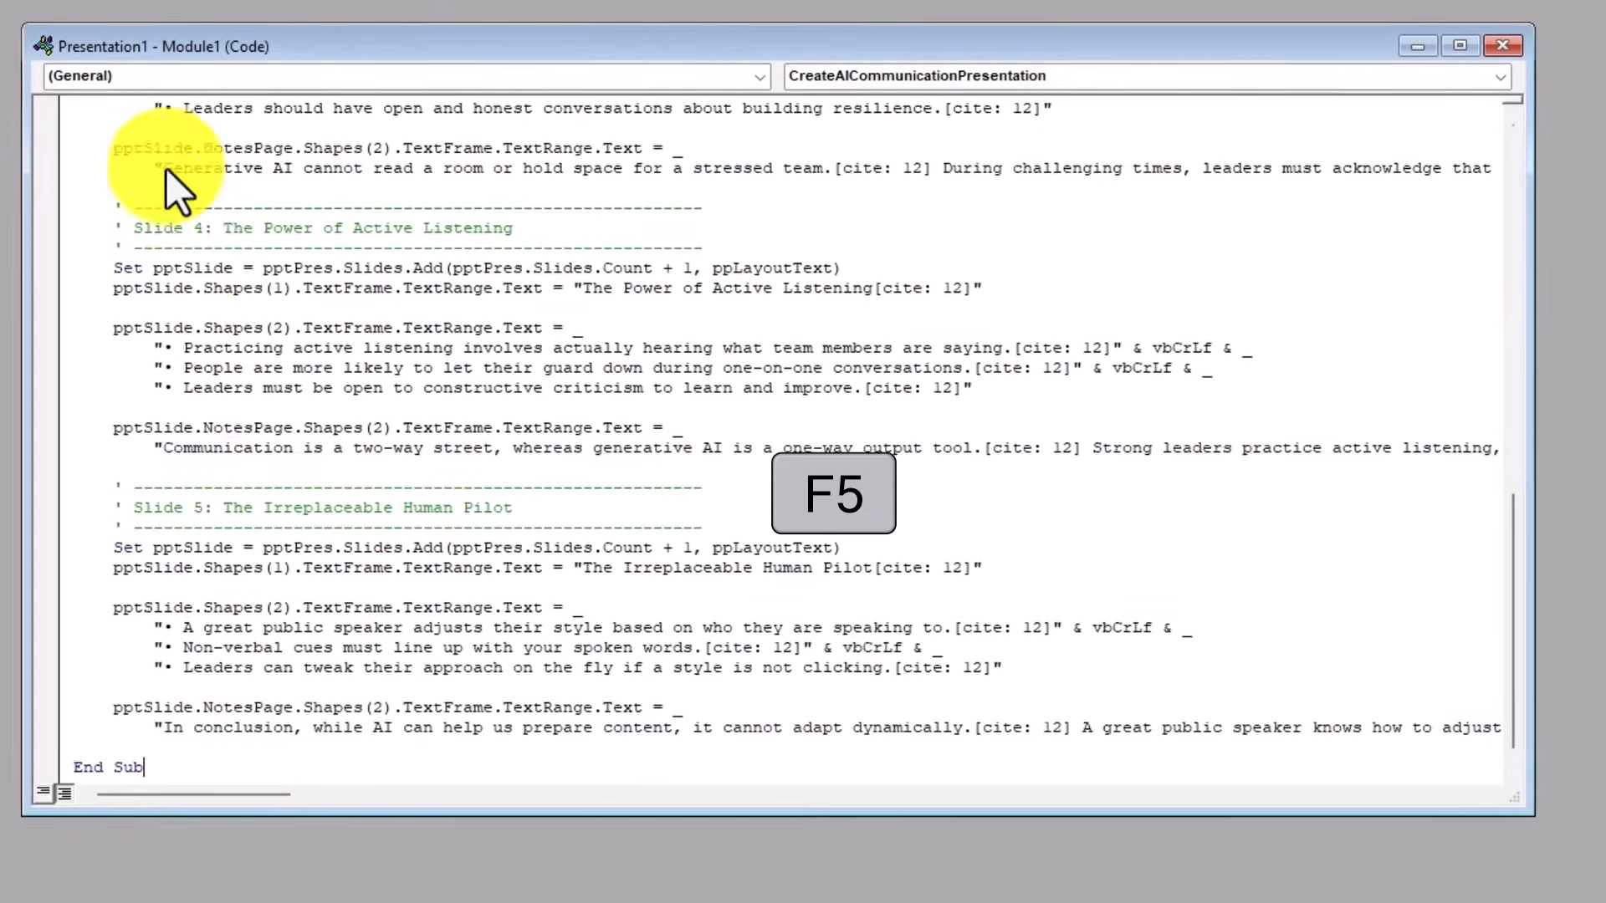
pyautogui.click(176, 187)
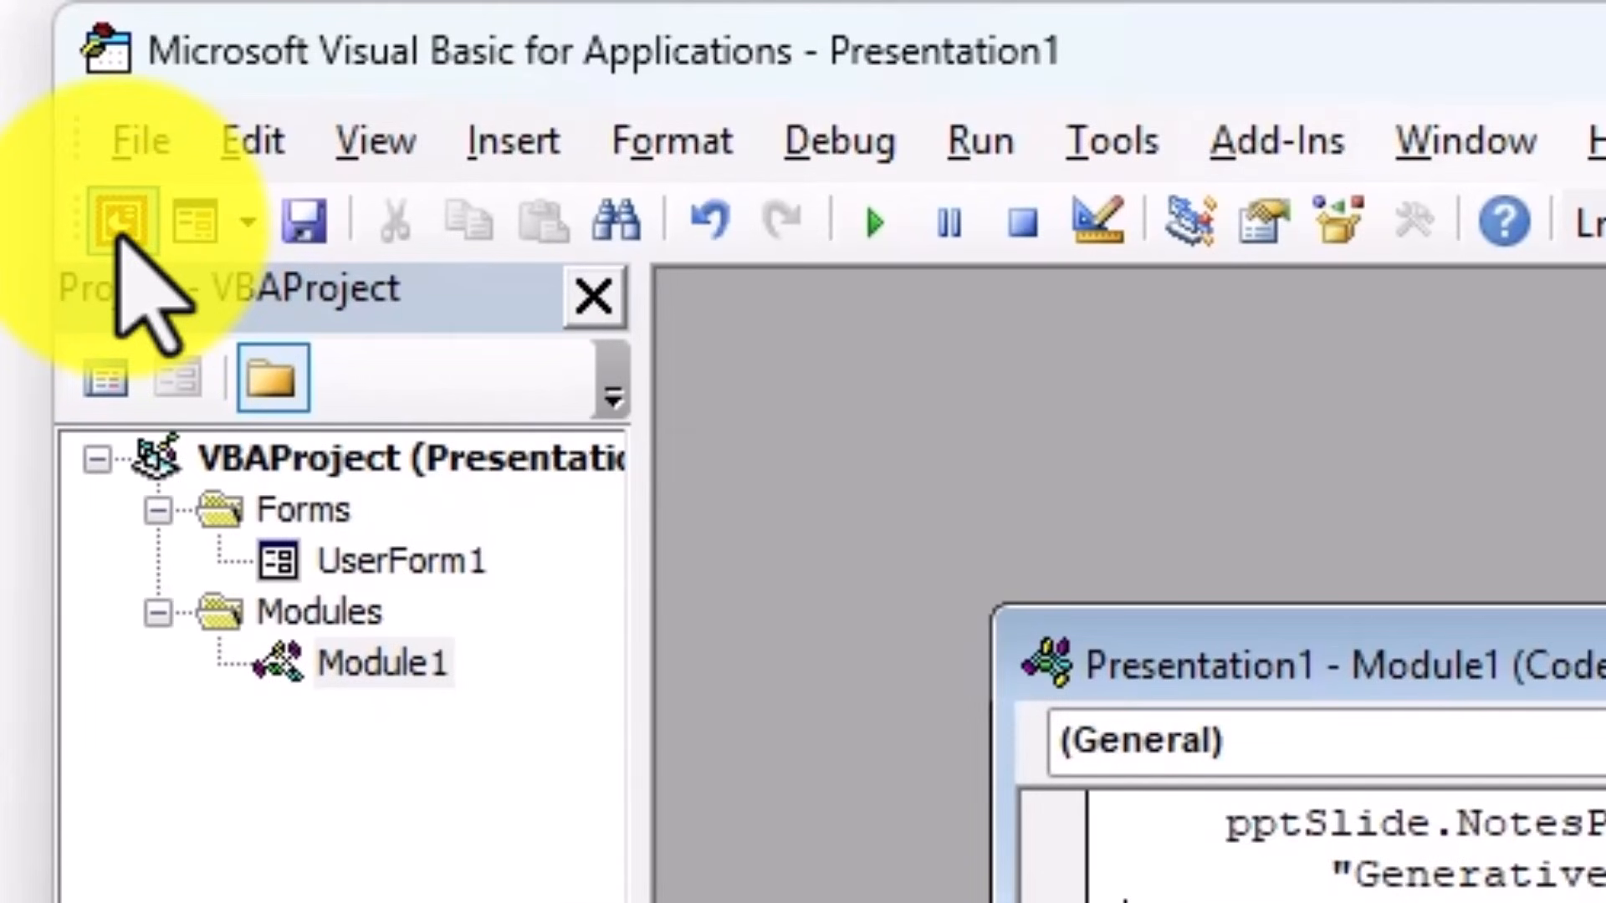
pyautogui.click(120, 228)
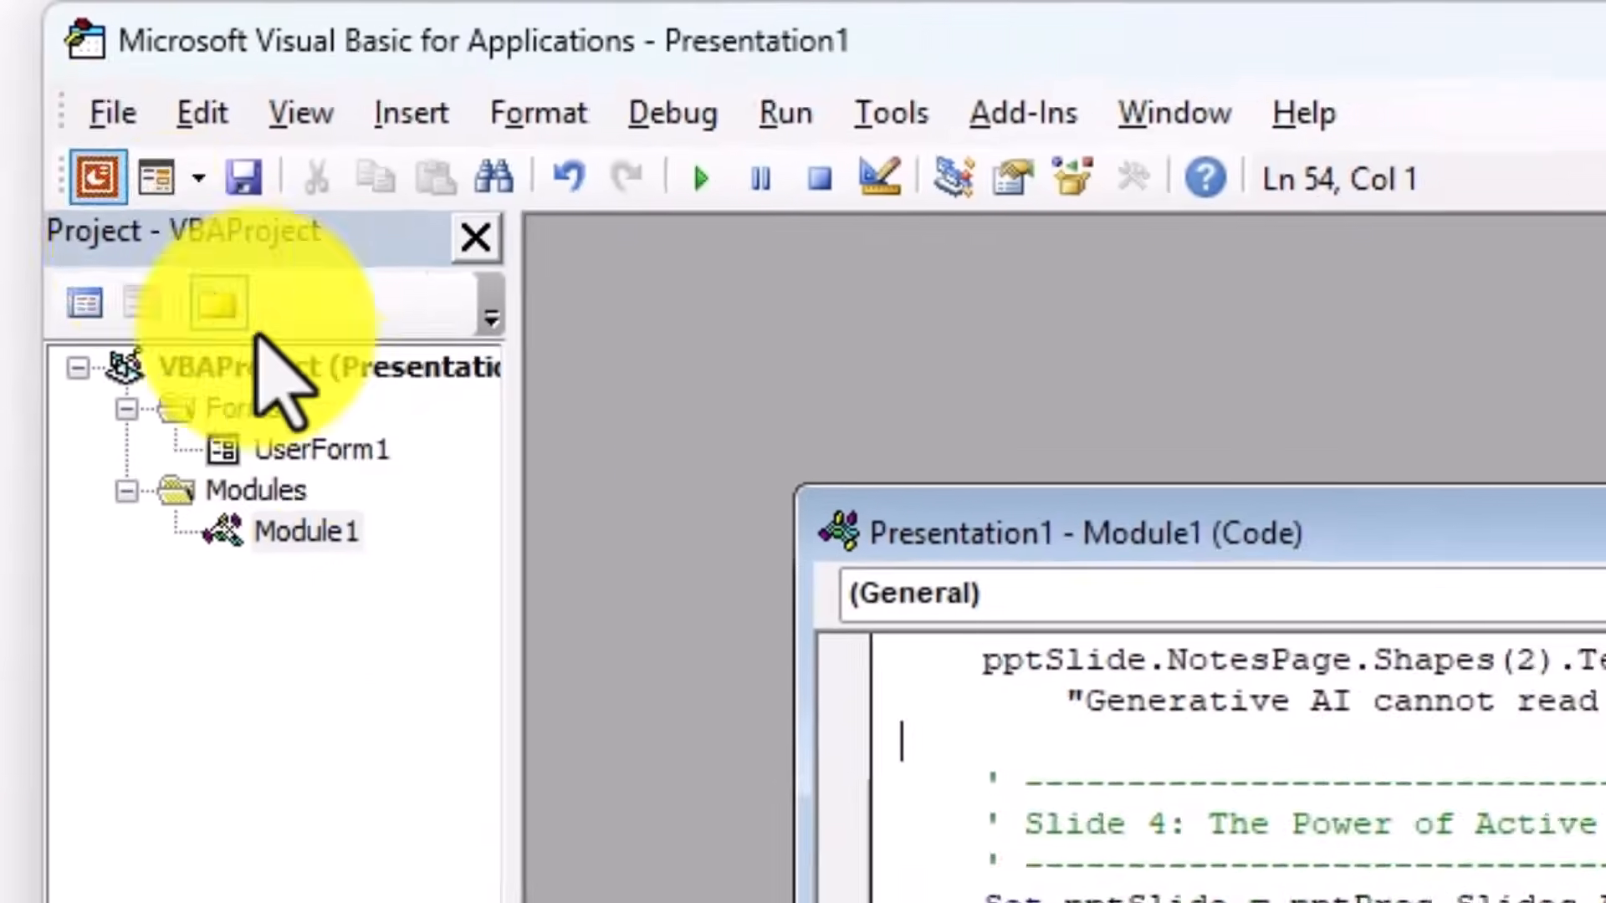